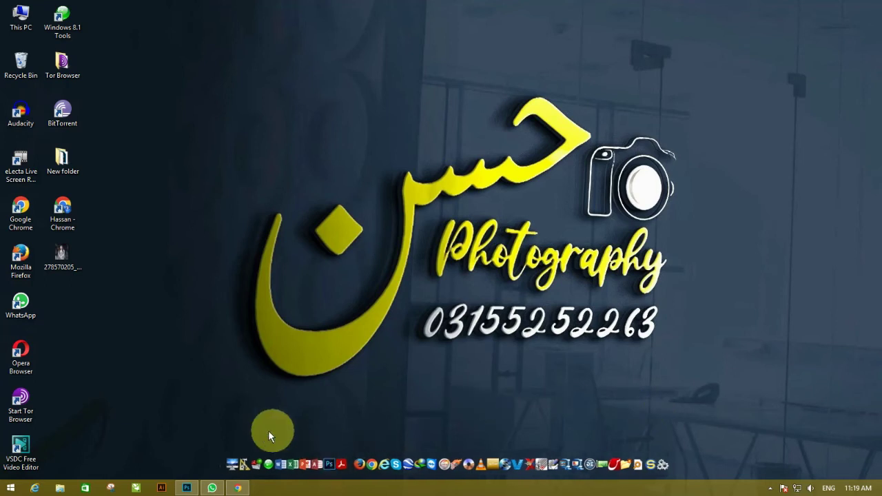
Bring Photoshop back up and open the portrait's Background copy layer in the Camera Raw Filter.
click(186, 488)
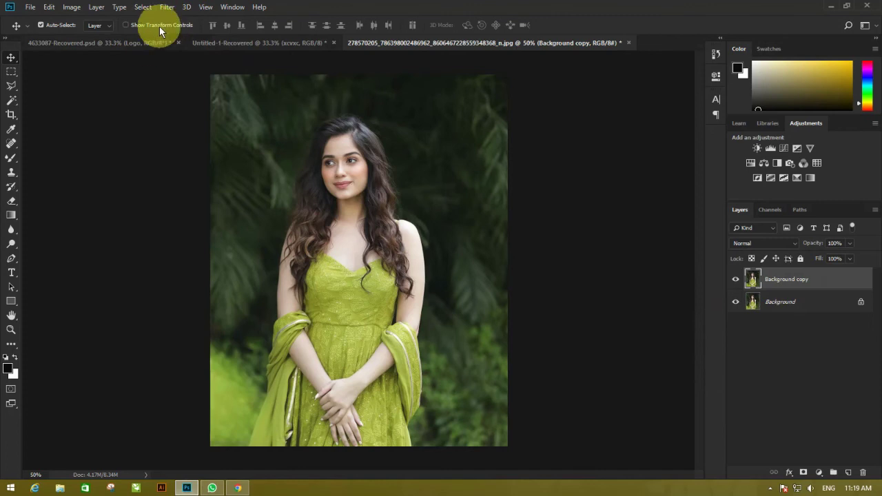
click(167, 8)
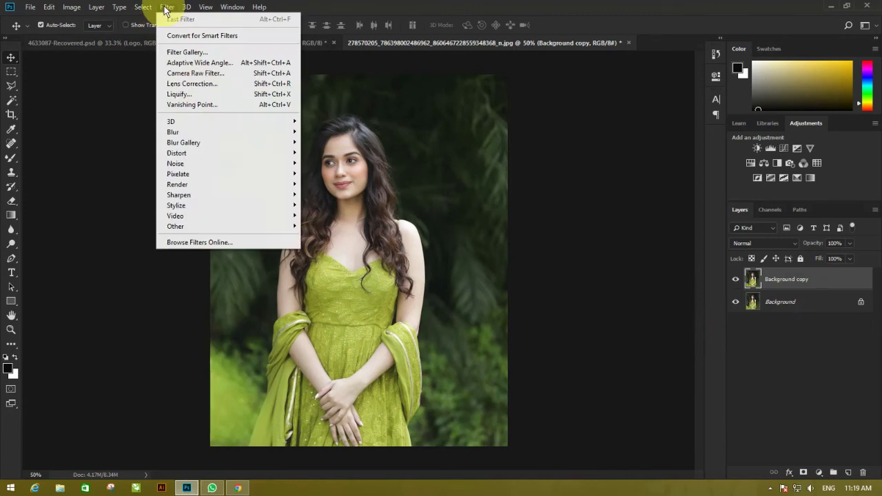
click(204, 75)
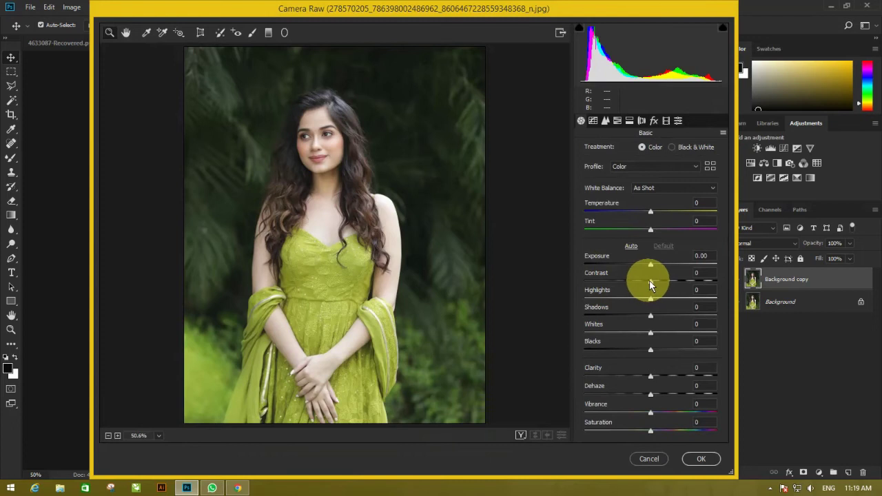
In Camera Raw Basic, lower Contrast to -9 and raise Vibrance to +29.
mouse_move(643, 282)
mouse_down()
mouse_move(638, 275)
mouse_move(661, 294)
mouse_move(666, 316)
mouse_move(670, 344)
mouse_move(653, 350)
mouse_up()
click(651, 299)
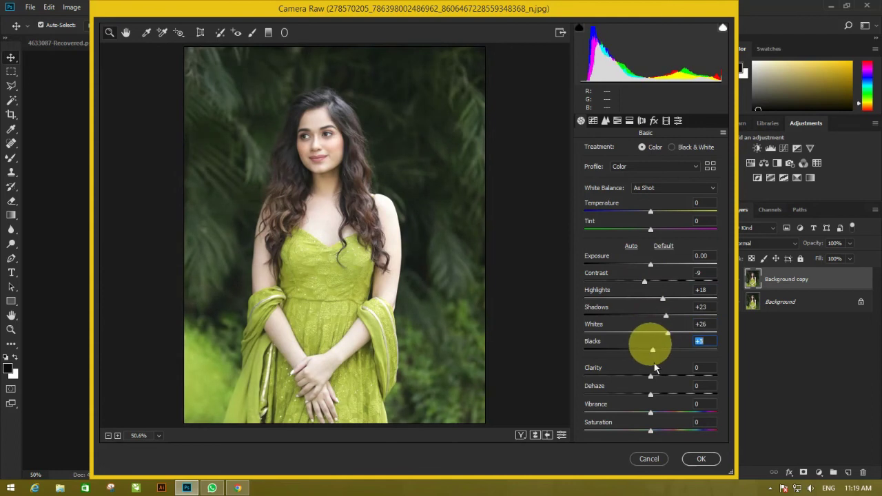
mouse_move(650, 413)
mouse_down()
mouse_move(673, 412)
mouse_move(656, 395)
mouse_up()
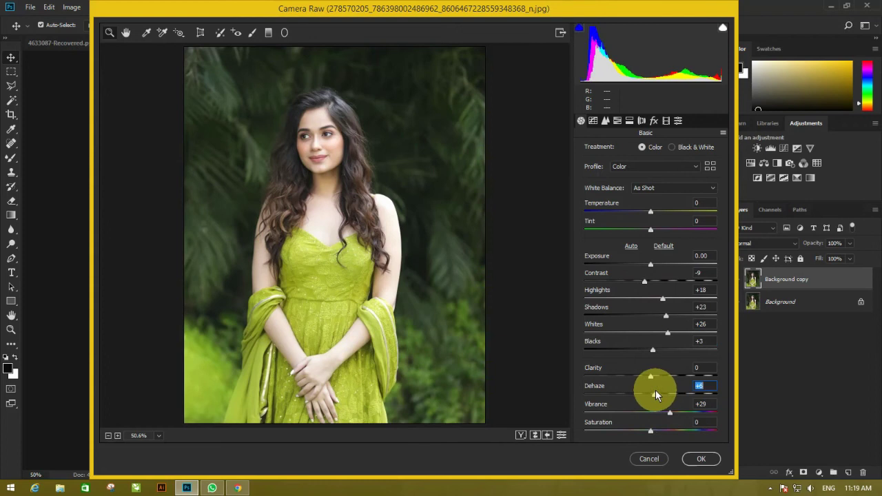
Pull down the tone-curve Highlights, set Luminance noise reduction to 11, and add slight sharpening.
click(593, 121)
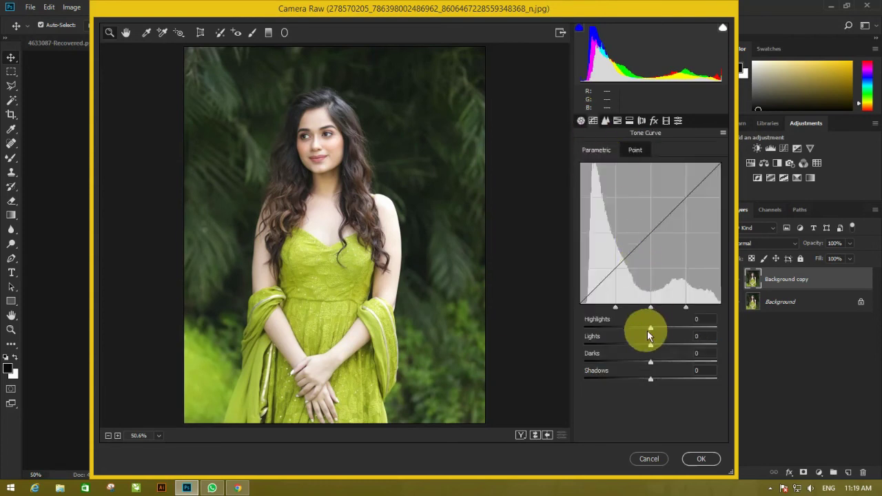
mouse_move(648, 331)
mouse_down()
mouse_move(633, 329)
mouse_move(653, 329)
mouse_up()
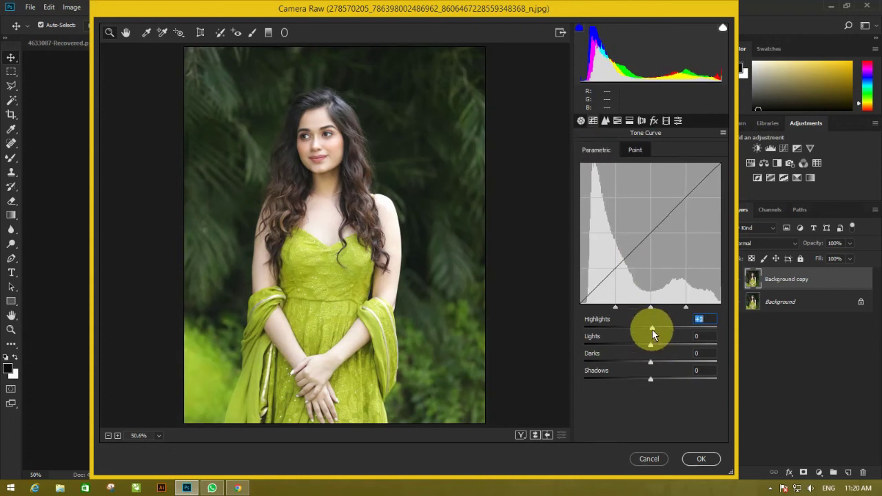
click(605, 121)
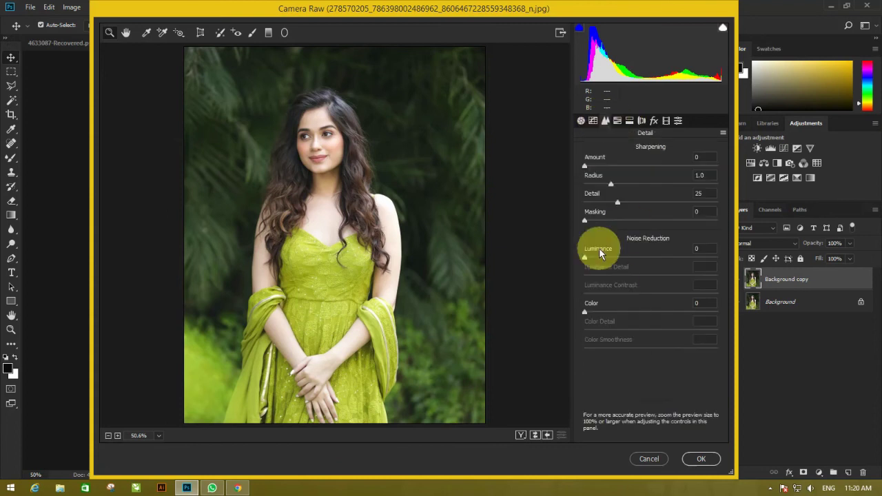
mouse_move(586, 256)
mouse_down()
mouse_move(613, 256)
mouse_move(599, 257)
mouse_up()
drag(585, 166, 594, 166)
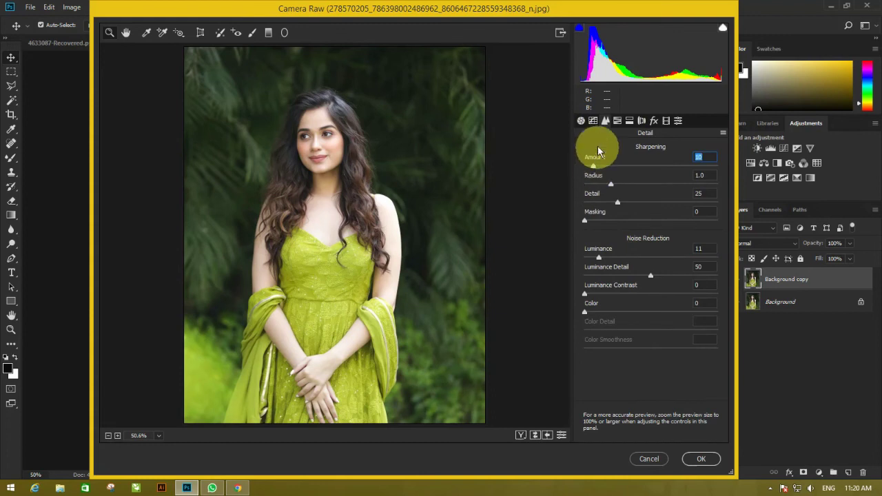
click(617, 122)
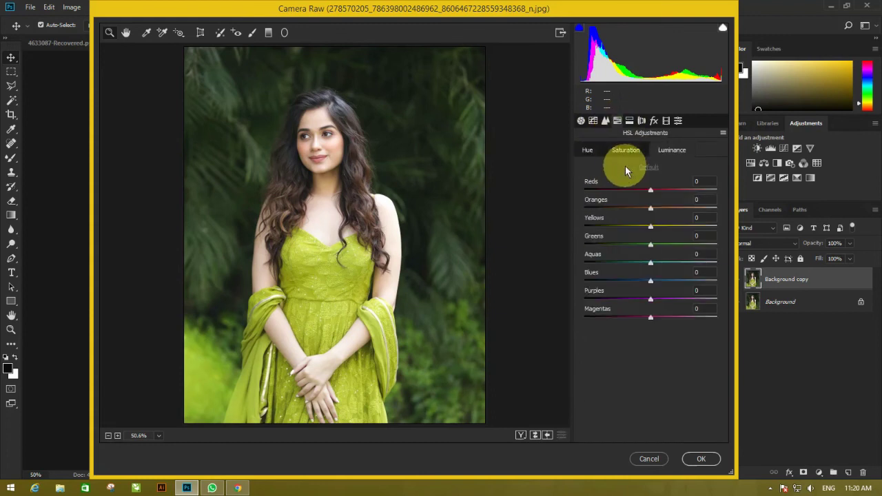
Set HSL saturation of Greens and Yellows to -100.
click(588, 149)
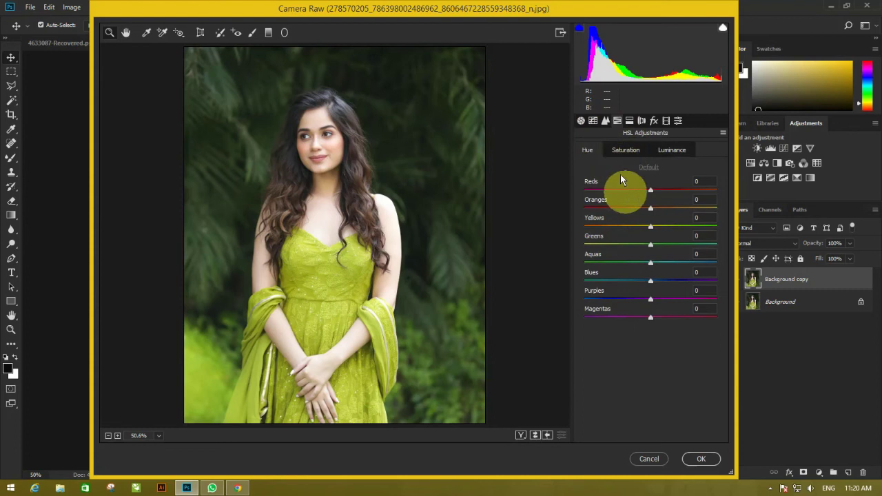
click(621, 151)
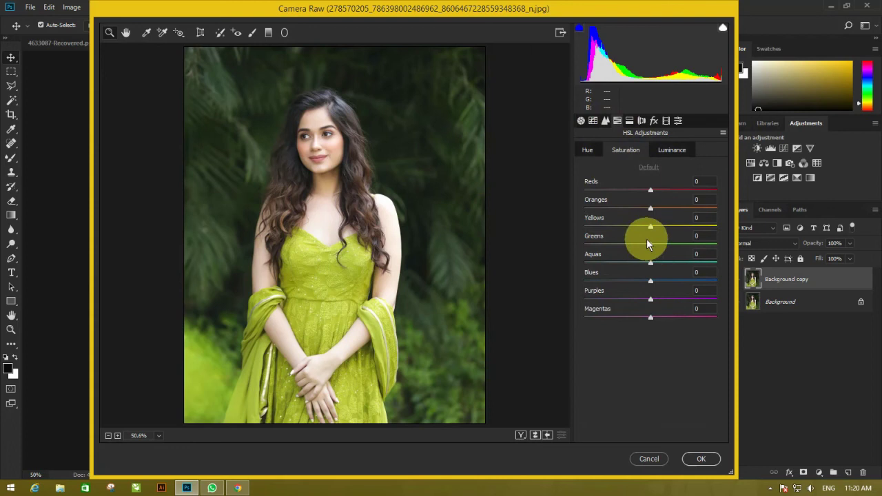
drag(647, 240, 564, 237)
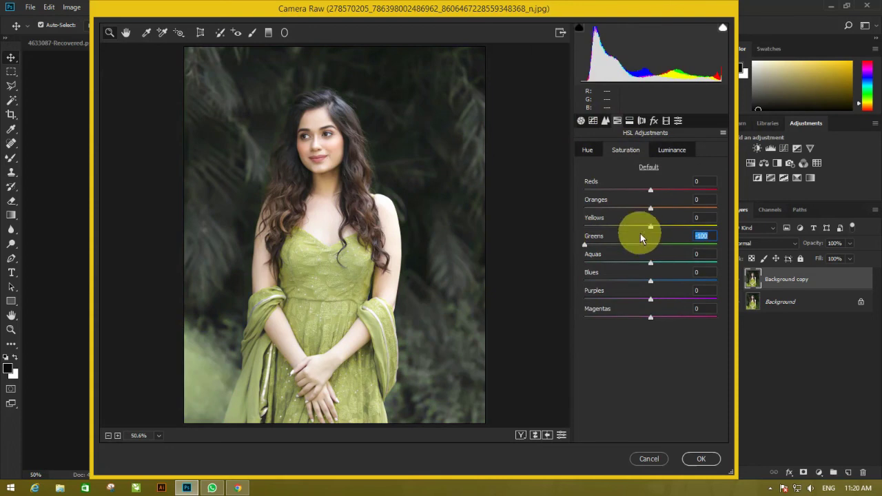
drag(646, 228, 574, 227)
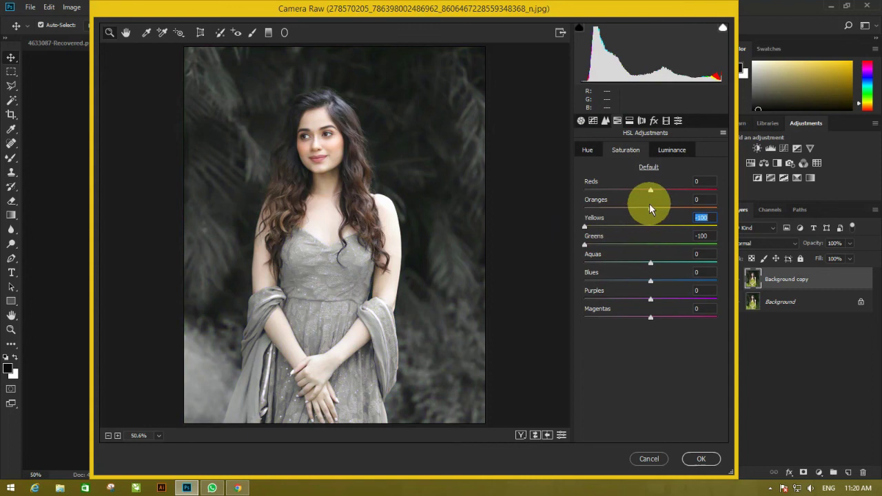
Raise Reds saturation to +18 and Oranges saturation to +7 to keep skin warm.
click(664, 195)
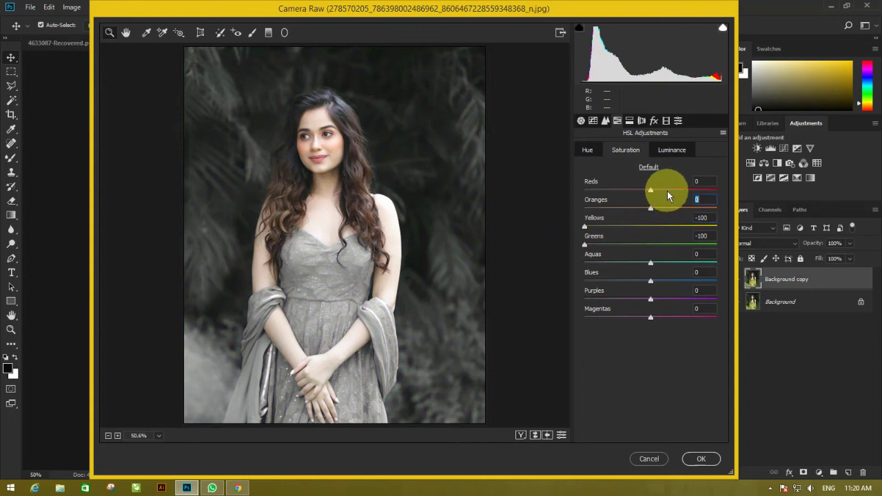
click(667, 191)
drag(662, 191, 656, 189)
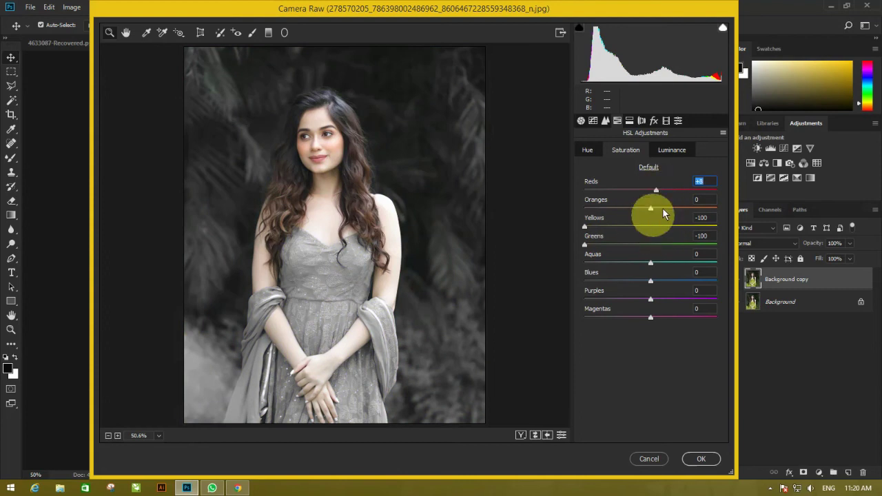
click(649, 208)
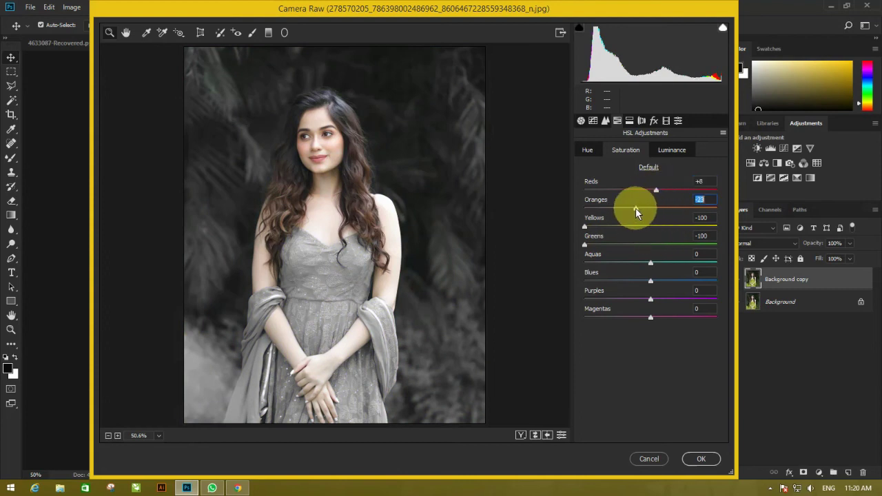
mouse_move(650, 208)
mouse_down()
mouse_move(620, 205)
mouse_move(666, 204)
mouse_move(656, 204)
mouse_move(669, 187)
mouse_up()
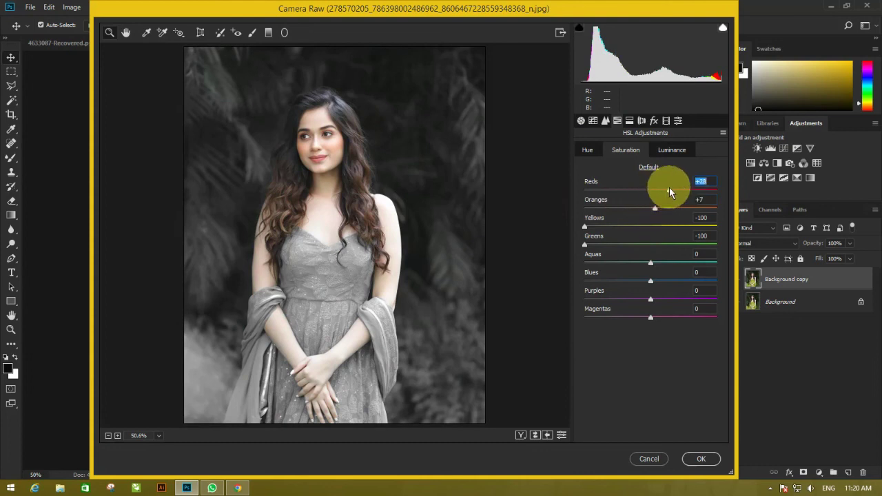
Brighten Oranges luminance to +10.
click(668, 150)
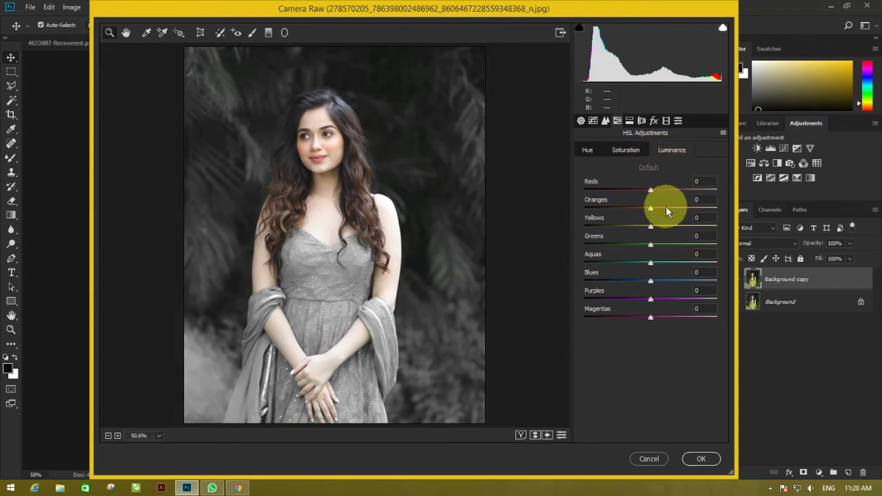
click(666, 207)
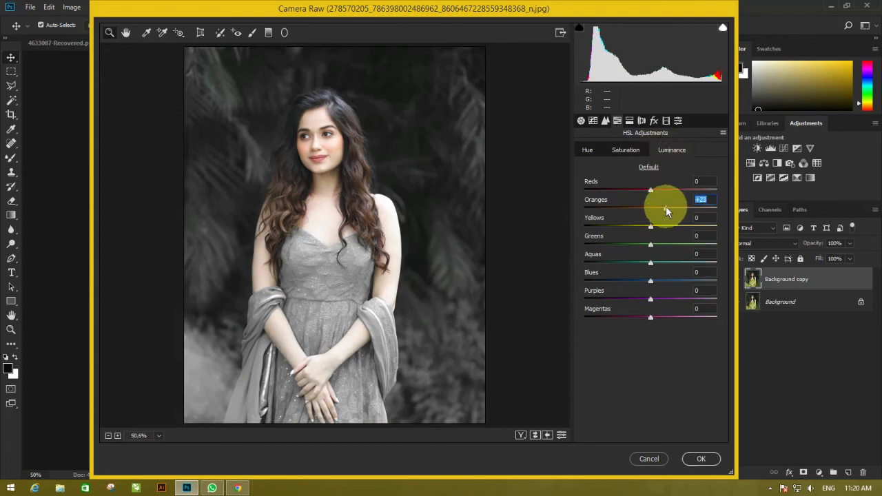
drag(666, 210, 657, 208)
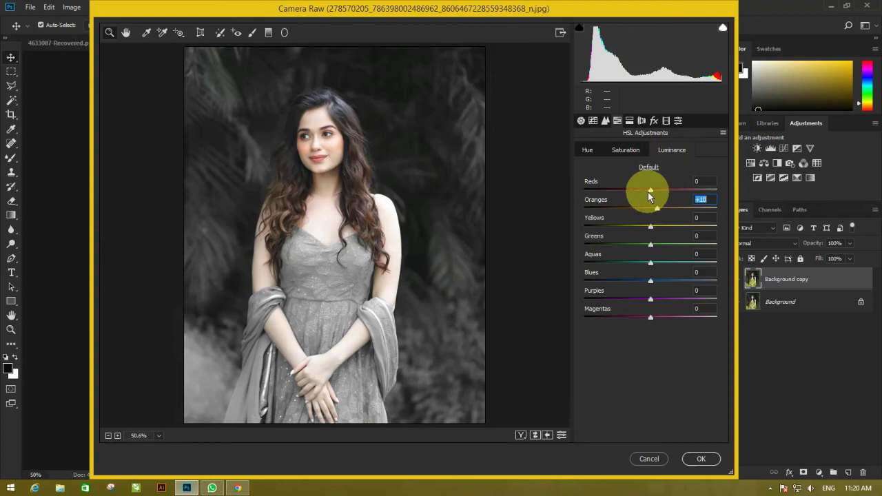
Split tone with Highlights hue 236, saturation 14, and Shadows hue 224.
click(631, 121)
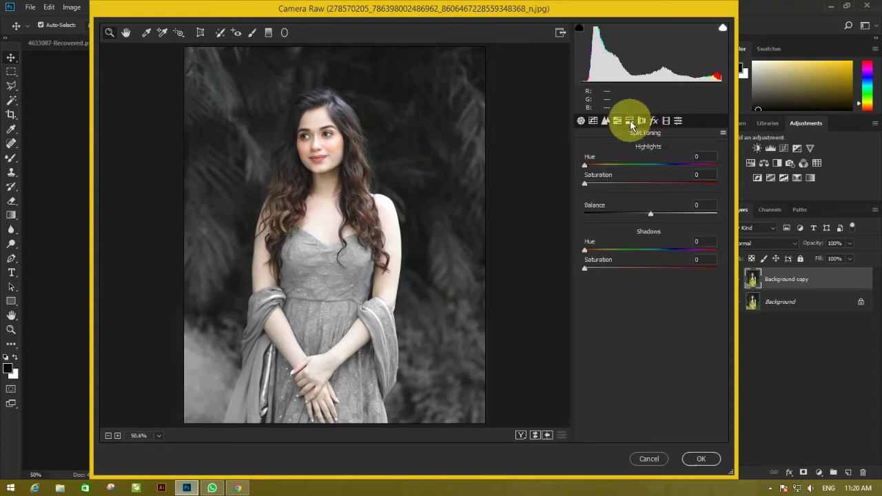
click(671, 165)
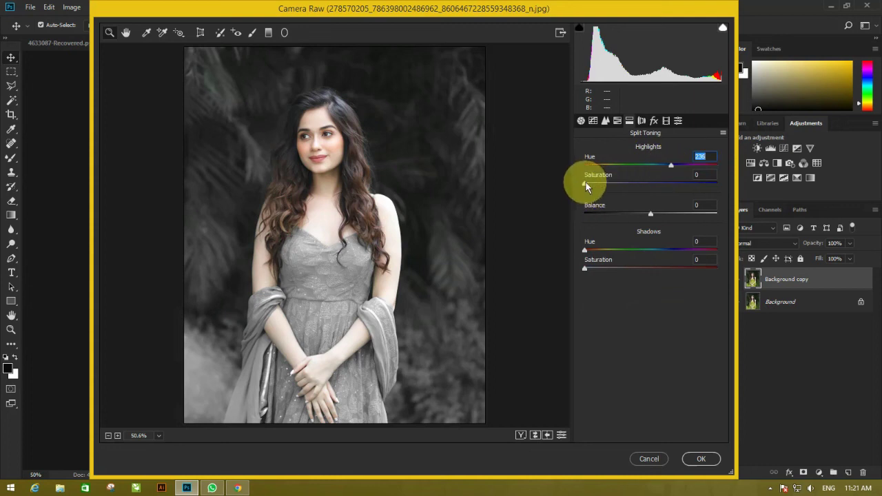
drag(585, 185, 603, 185)
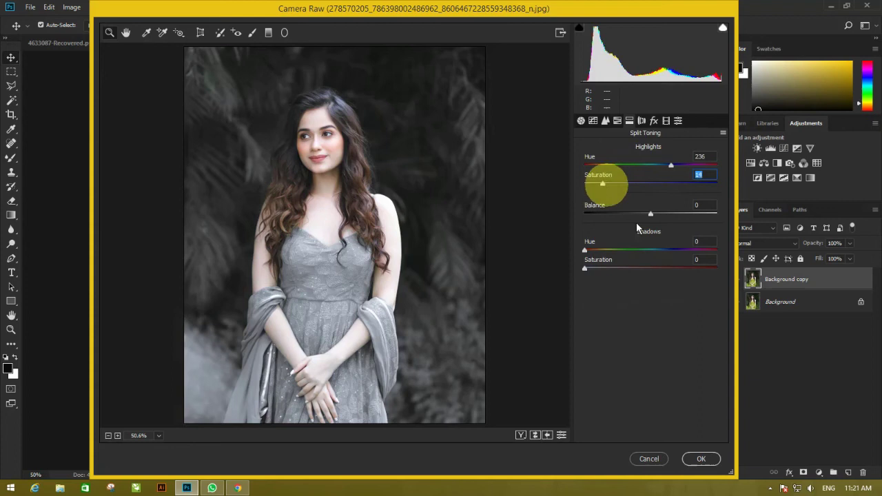
click(667, 250)
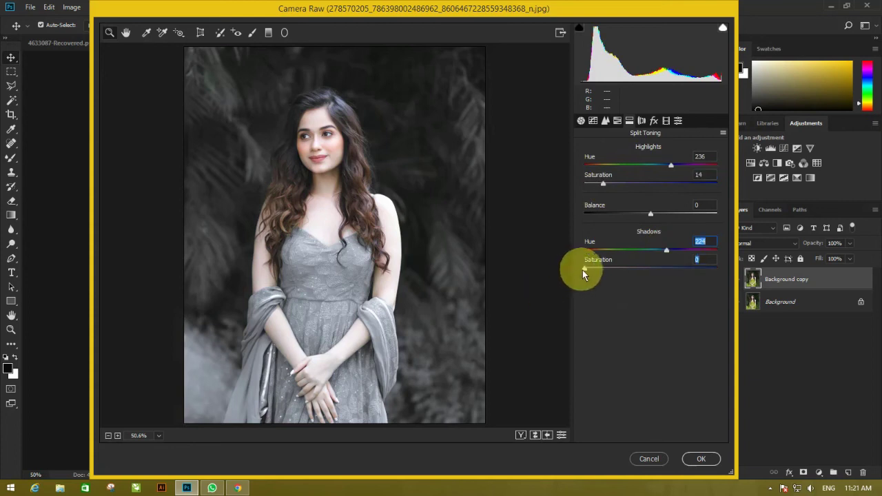
mouse_move(579, 271)
mouse_down()
mouse_move(614, 270)
mouse_move(582, 263)
mouse_move(616, 268)
mouse_move(600, 268)
mouse_up()
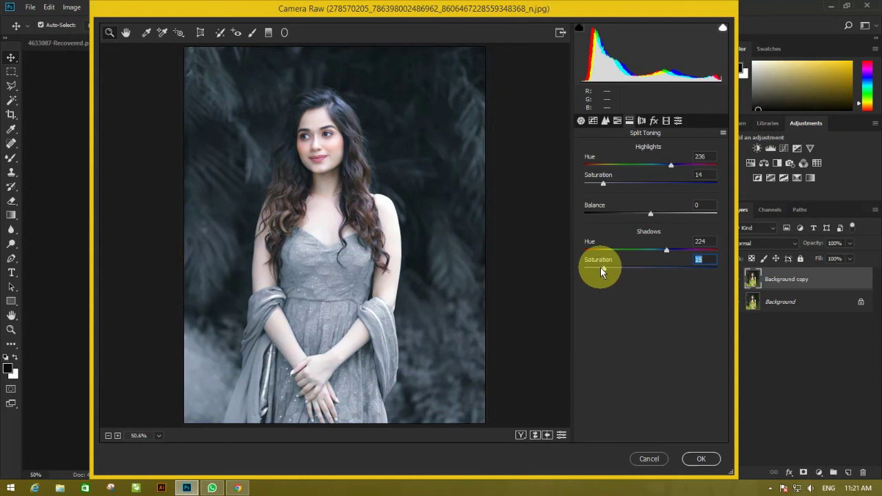
Darken the edges with a negative Highlight Priority post-crop vignette.
click(643, 121)
click(654, 121)
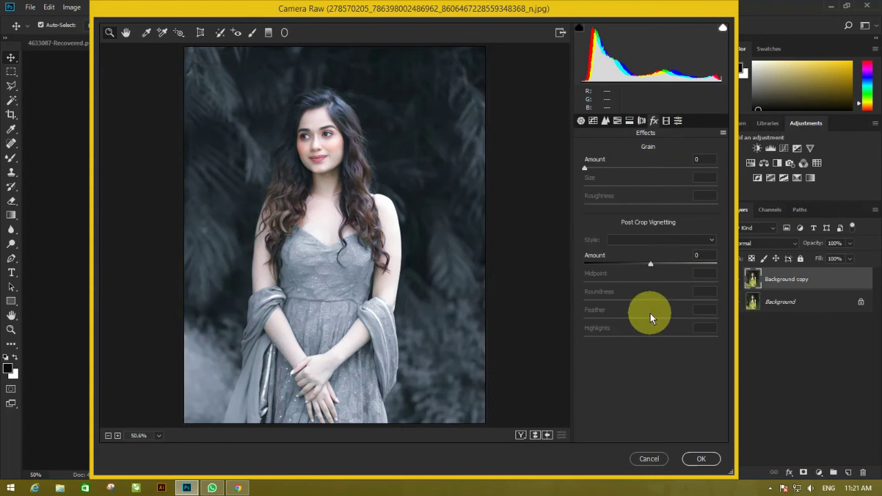
drag(651, 268, 631, 267)
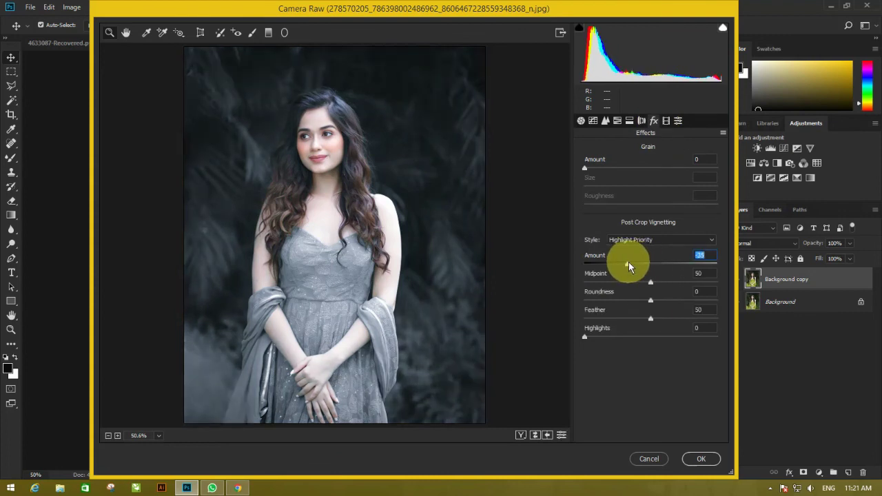
In Camera Calibration, try Green and Blue Primary hue shifts (Blue -90), then reset them to 0.
click(667, 123)
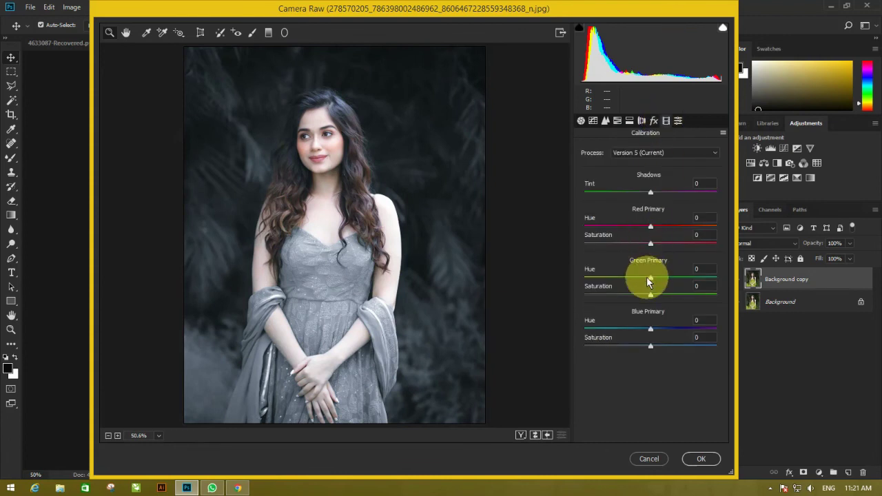
drag(650, 280, 625, 281)
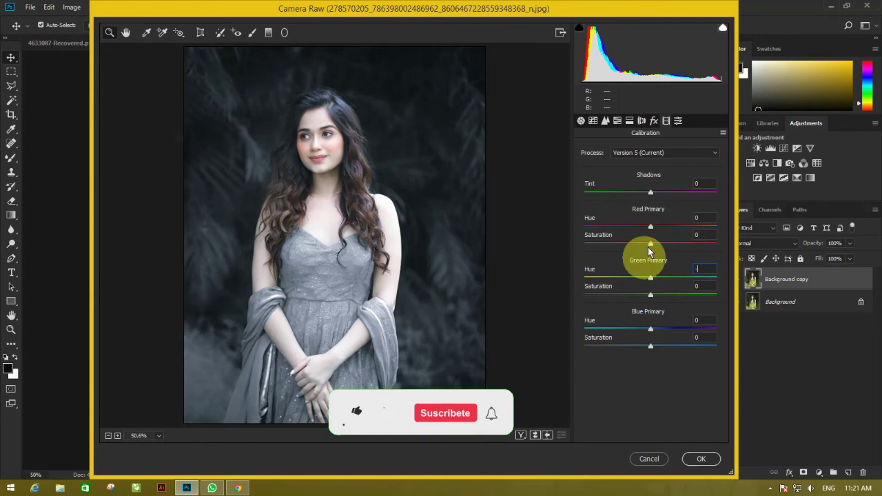
text(-)
click(652, 328)
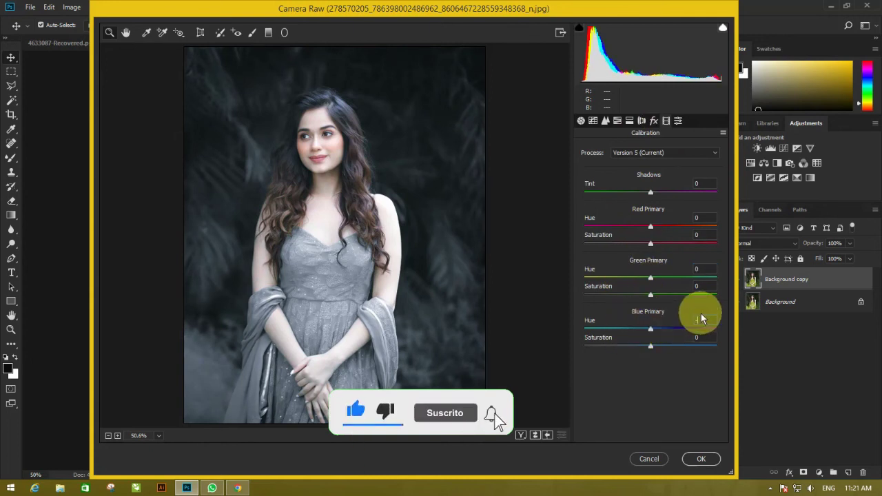
text(-90)
key(Return)
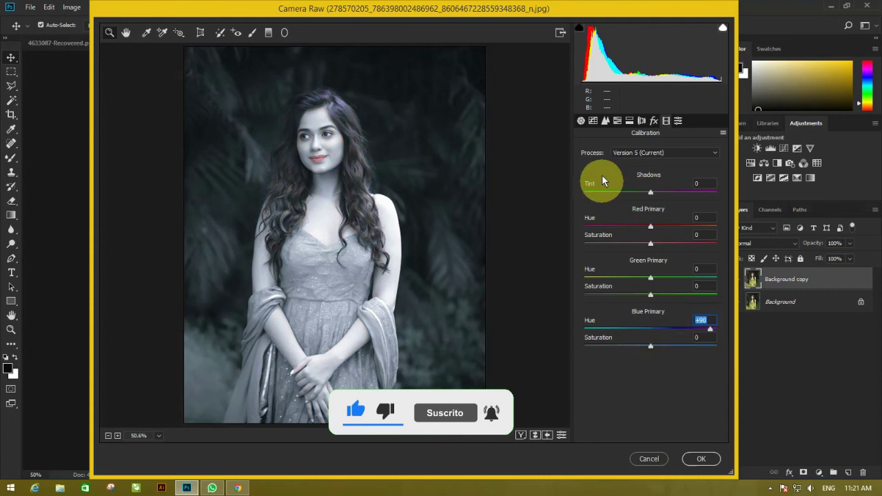
text(0)
key(Return)
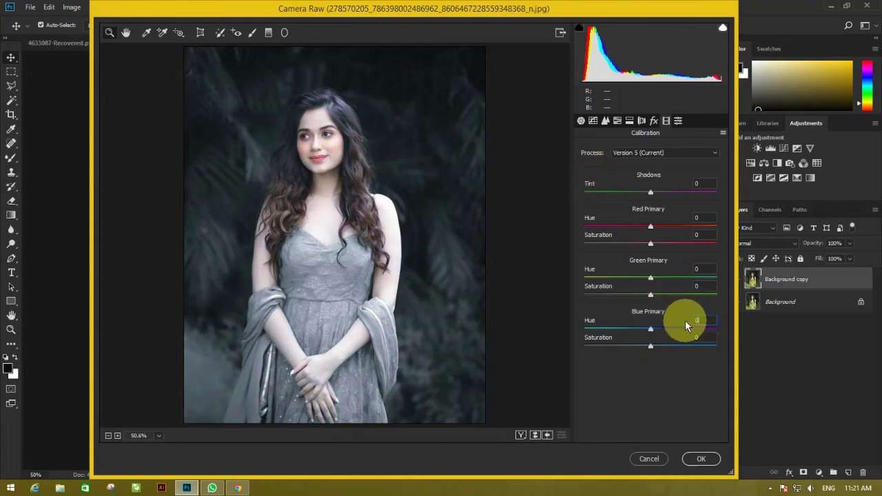
Lower Shadows to +16 and Whites to +18, and nudge tone-curve Highlights down to +1.
click(592, 122)
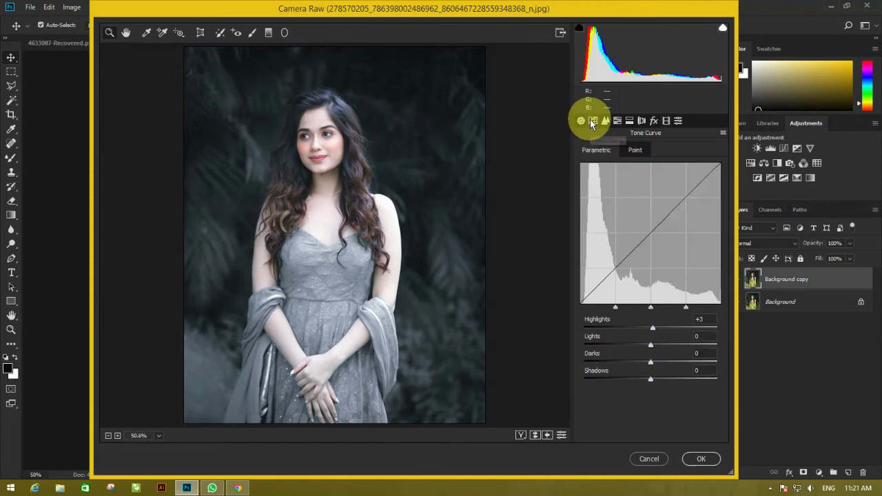
click(581, 121)
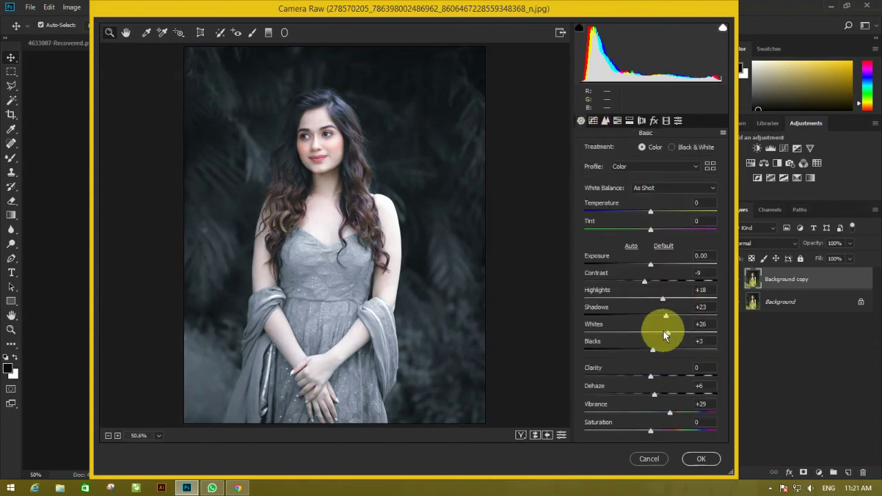
mouse_move(672, 338)
mouse_down()
mouse_move(658, 329)
mouse_move(656, 299)
mouse_up()
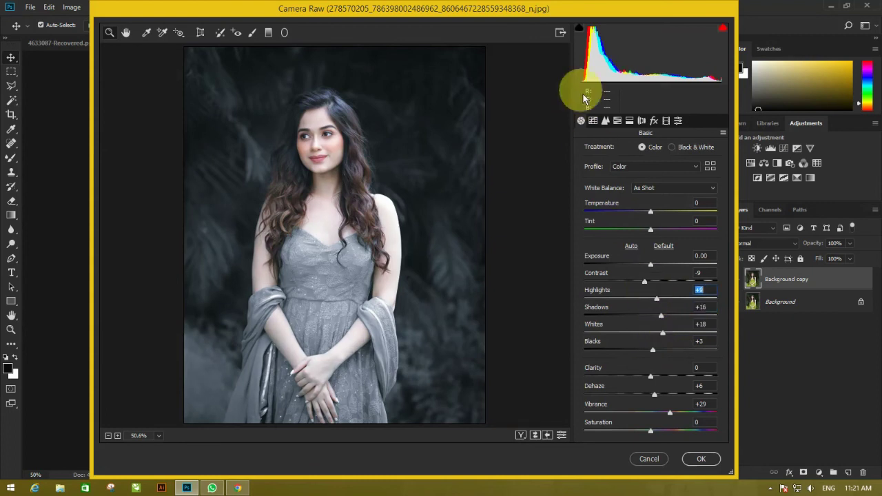
click(599, 126)
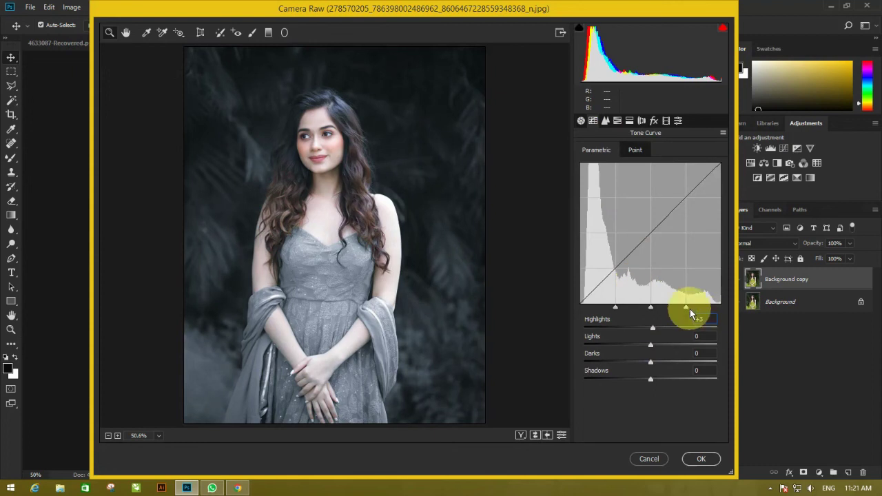
key(Down)
key(Down)
Raise HSL saturation to Oranges +21 and Reds +23, then show Before/After side by side.
click(606, 121)
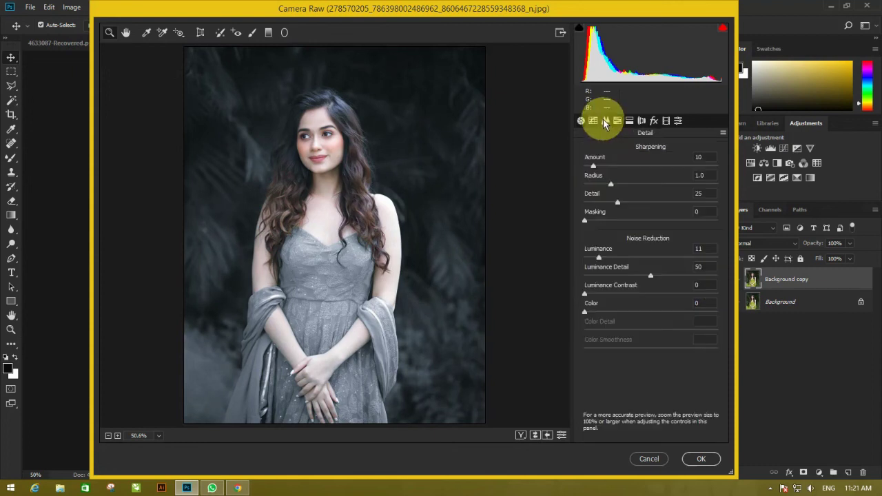
click(630, 121)
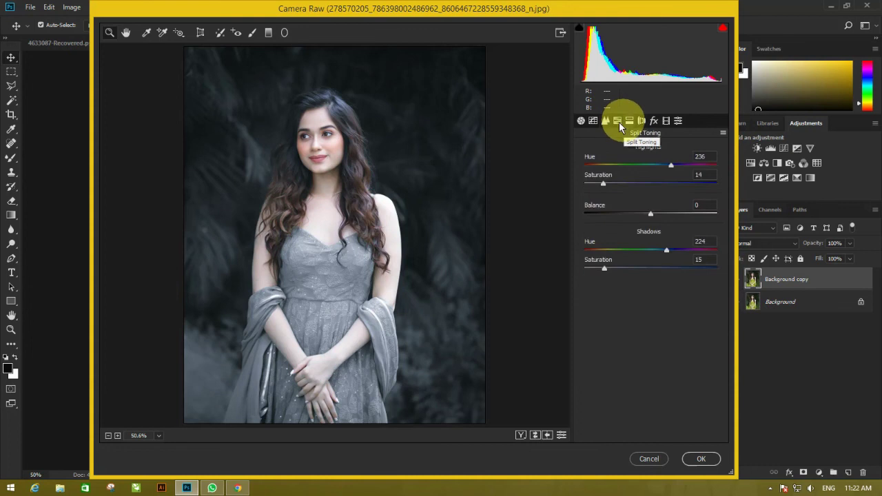
click(618, 123)
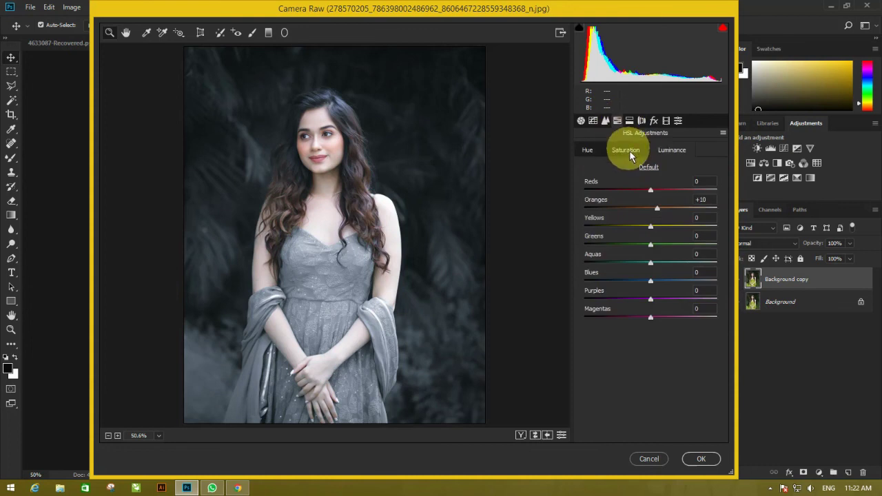
click(626, 150)
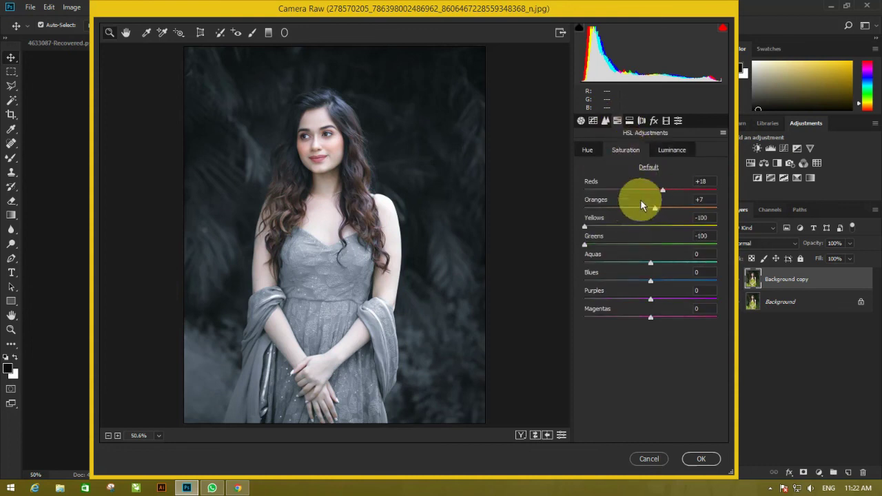
drag(636, 209, 665, 210)
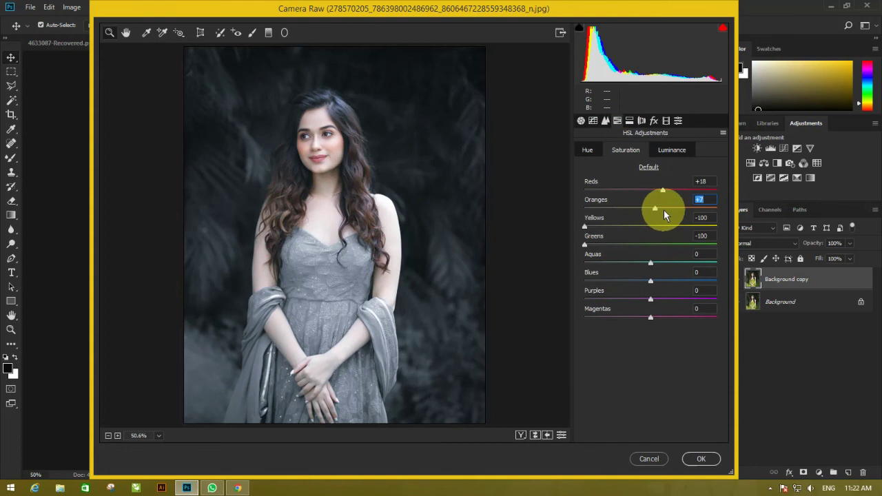
click(663, 191)
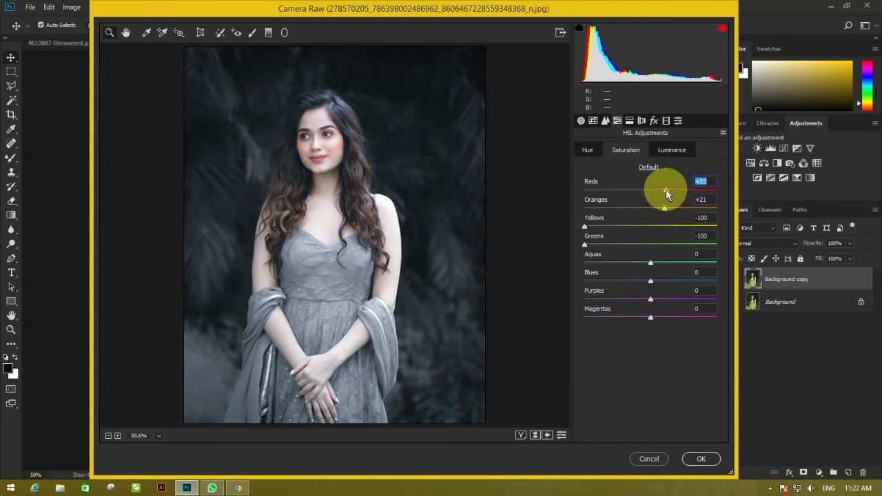
click(523, 435)
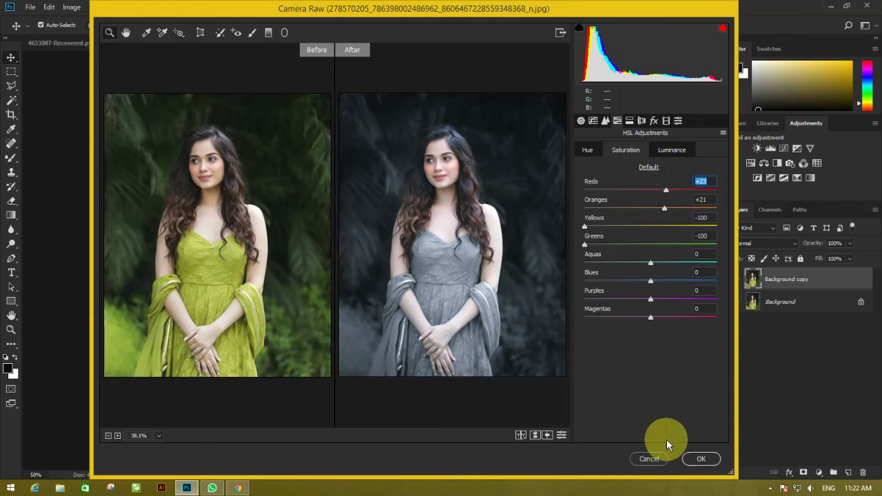
Apply the Camera Raw edits and add a Selective Color adjustment layer.
click(703, 461)
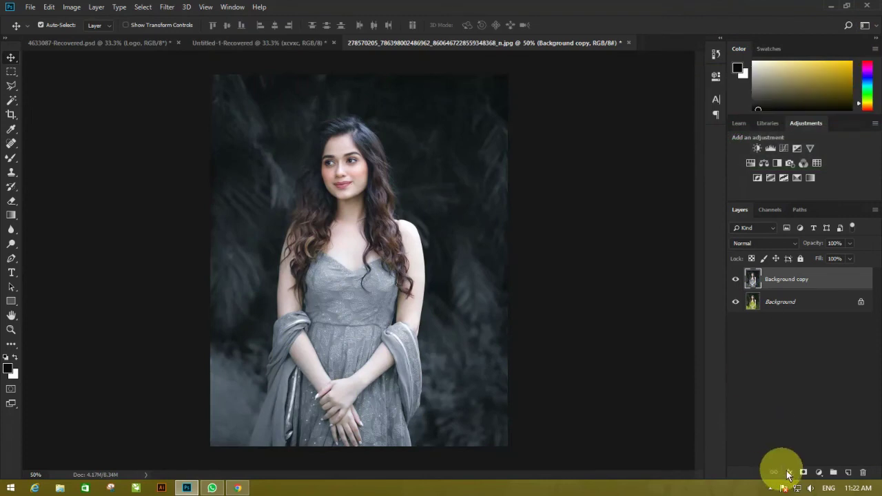
click(820, 474)
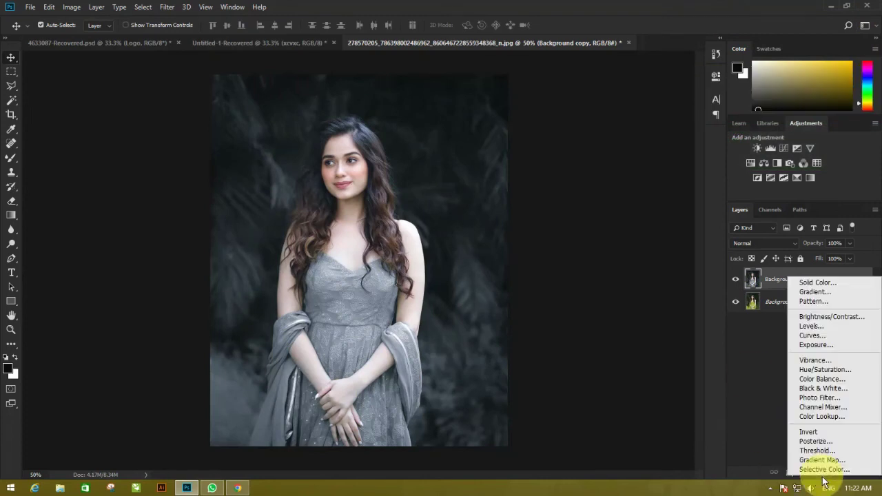
click(818, 474)
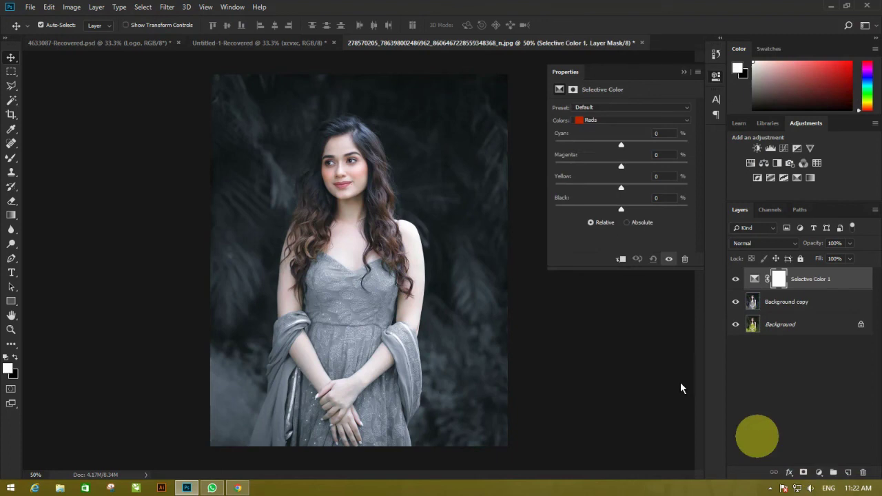
Set Selective Color Reds to Cyan -8, Magenta +3, Yellow +5.
drag(619, 142, 616, 145)
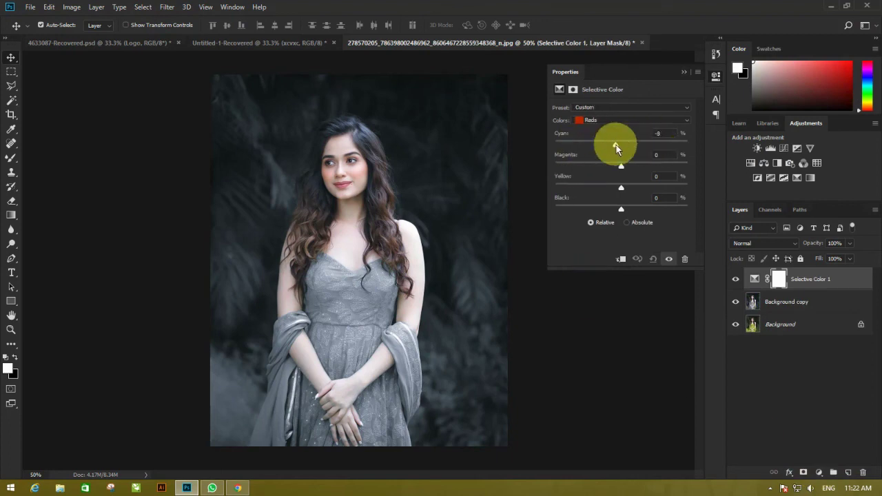
drag(649, 168, 623, 169)
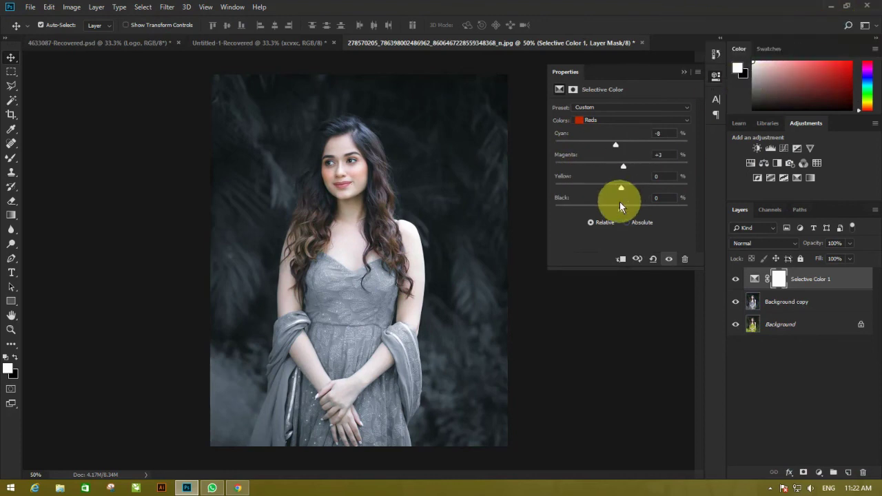
mouse_move(620, 192)
mouse_down()
mouse_move(686, 196)
mouse_move(621, 183)
mouse_up()
Set Selective Color Yellows to Cyan -52, Yellow +51, Black +47.
click(641, 118)
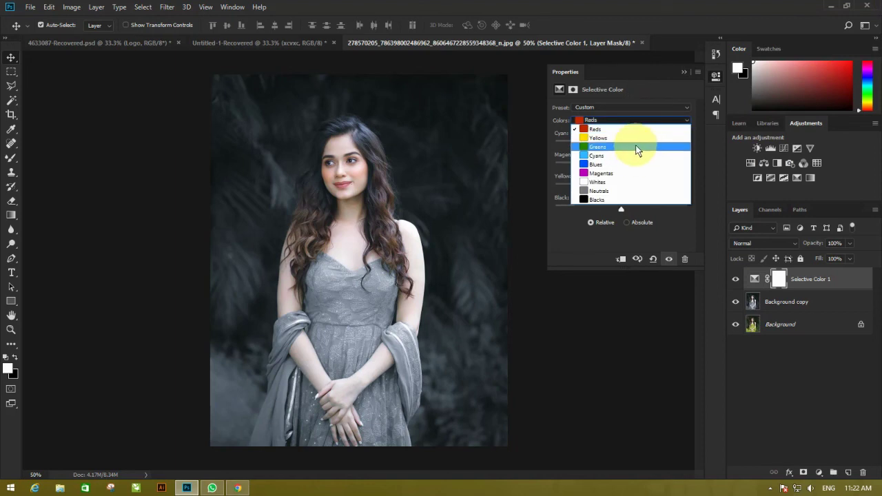
click(636, 140)
drag(619, 165, 706, 178)
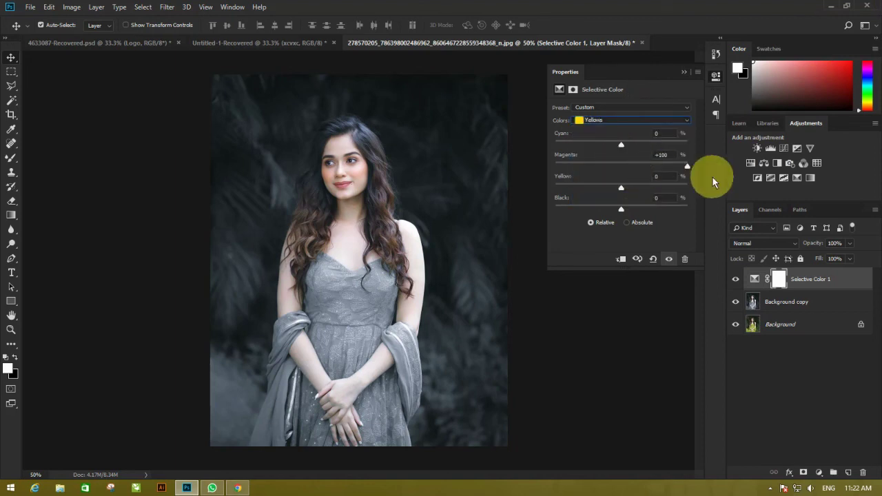
click(632, 185)
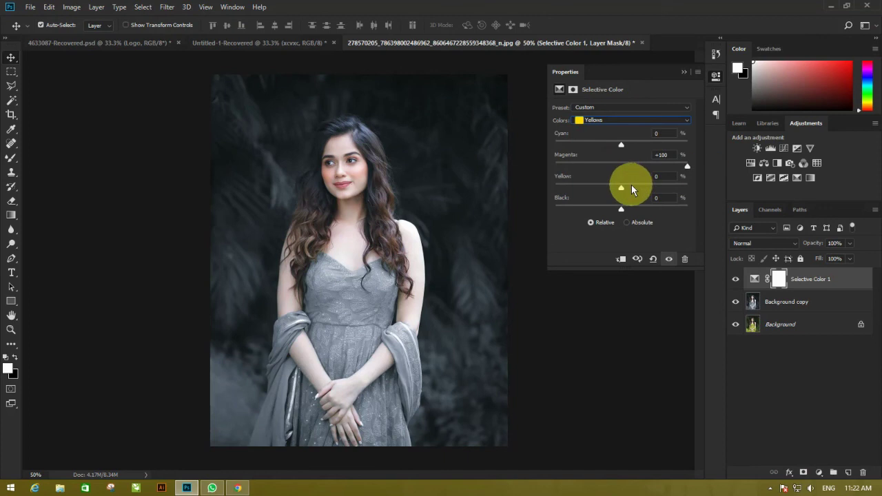
drag(647, 190, 703, 189)
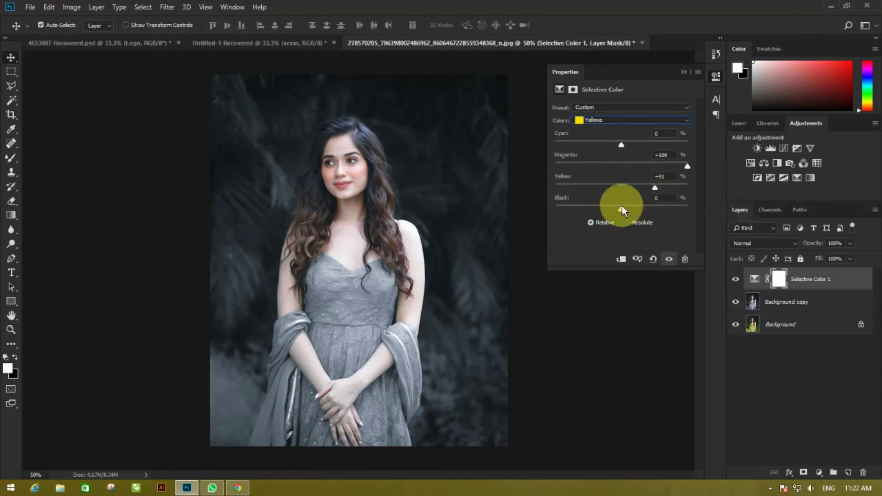
drag(621, 207, 653, 203)
click(627, 131)
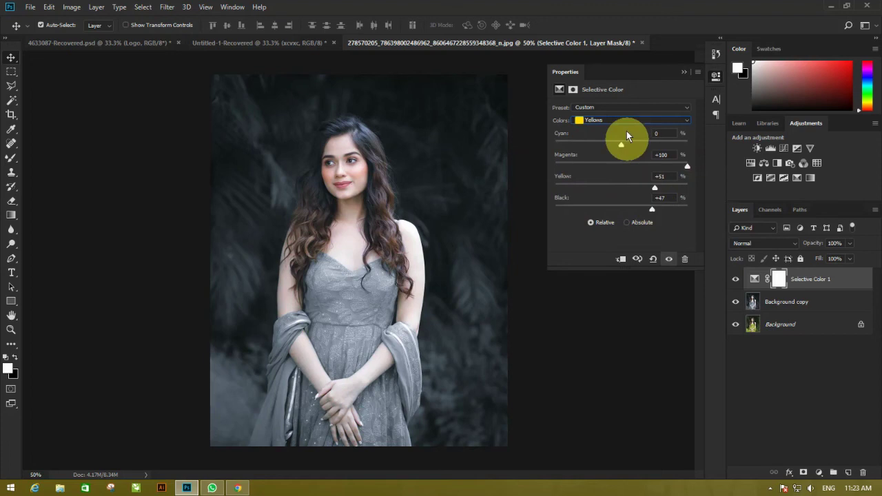
drag(636, 144, 587, 143)
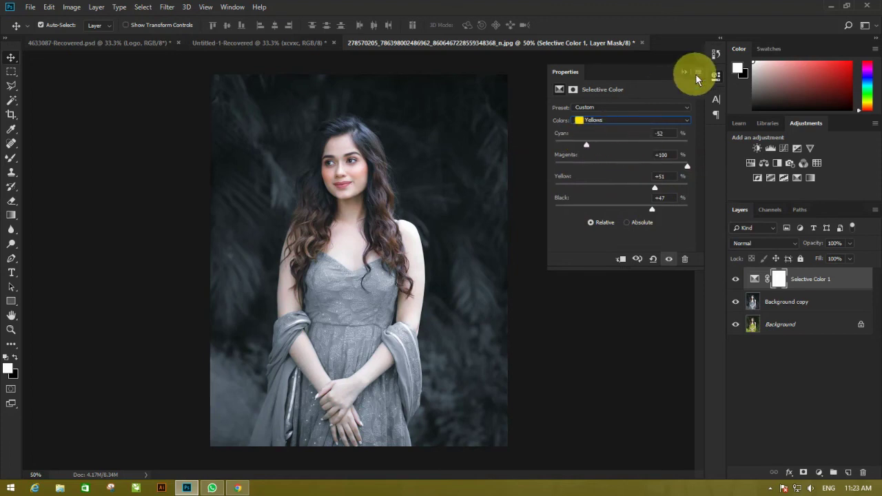
Give Neutrals Black +7 and raise the Blacks range's Black slightly.
click(651, 118)
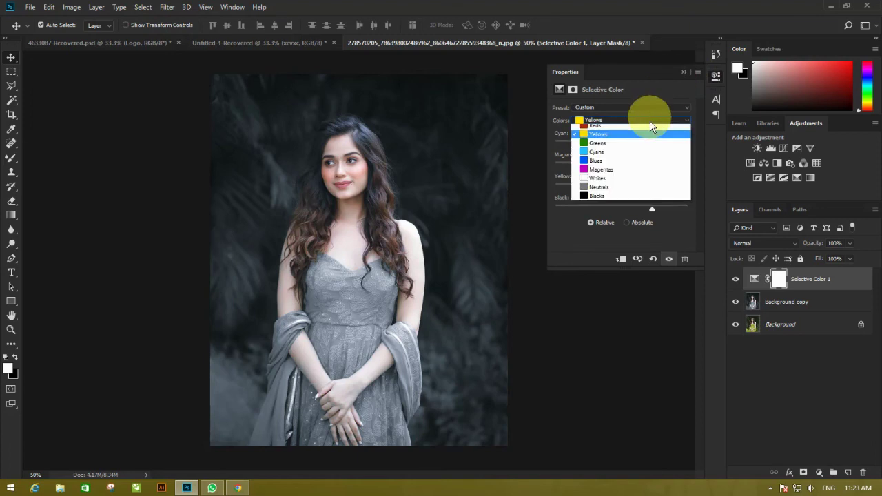
click(638, 192)
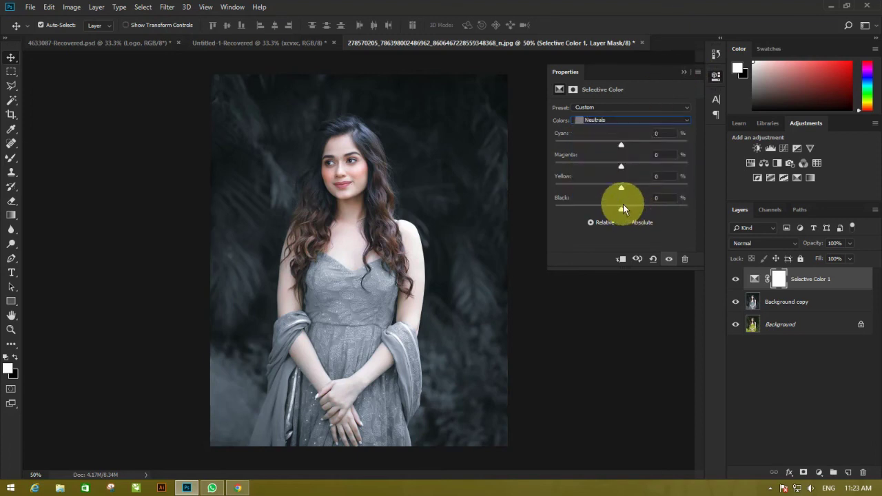
drag(623, 204, 626, 204)
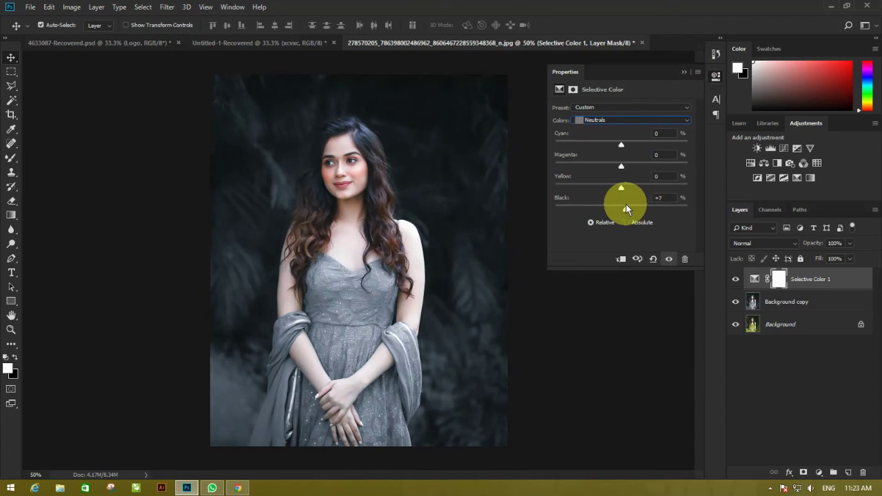
click(646, 120)
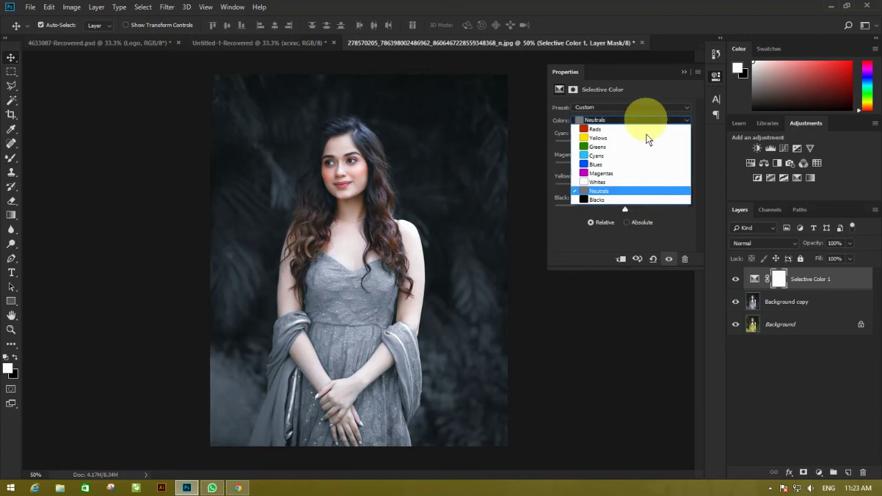
click(633, 200)
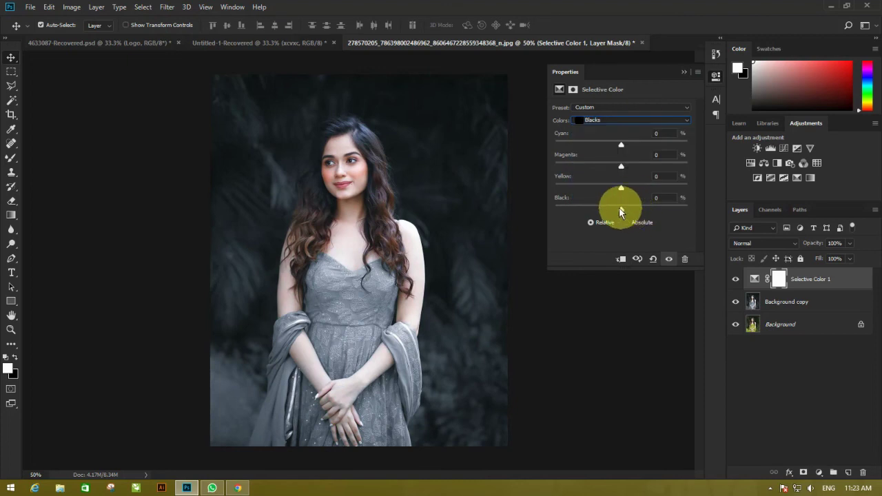
click(676, 201)
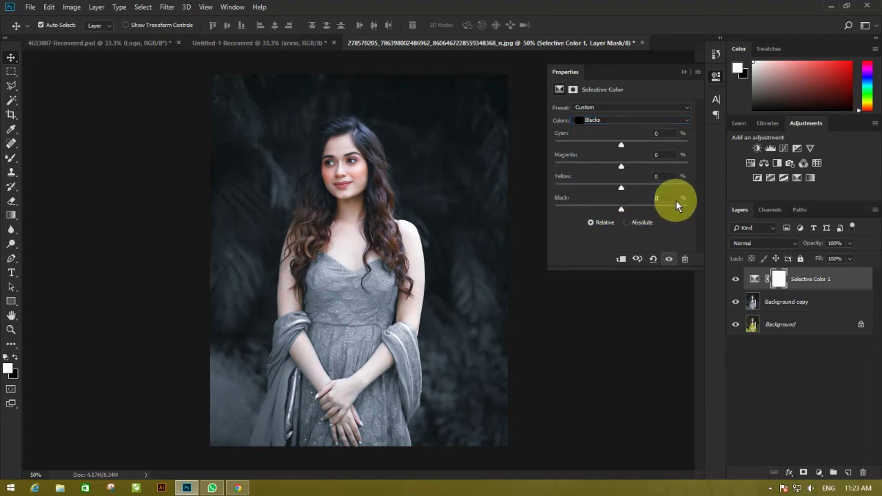
key(Up)
key(Up)
key(Up)
key(Up)
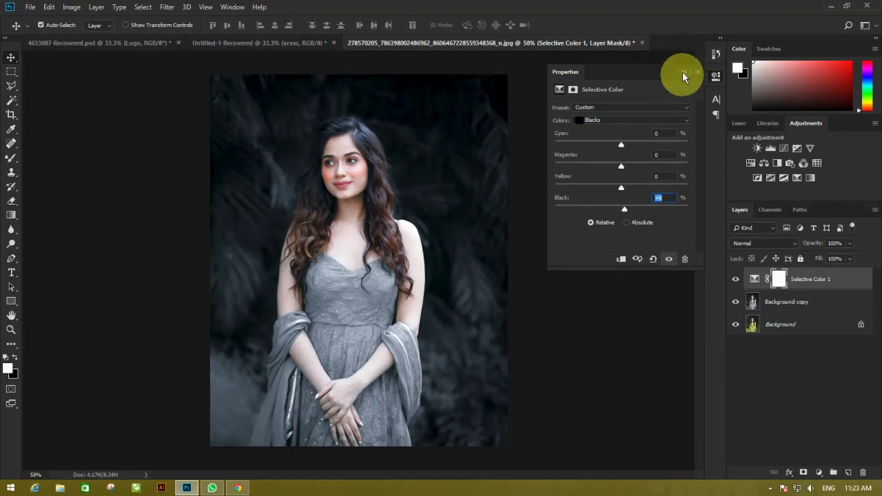
Merge the Selective Color adjustment down into Background copy, toggling visibility to compare before and after.
click(684, 72)
click(739, 278)
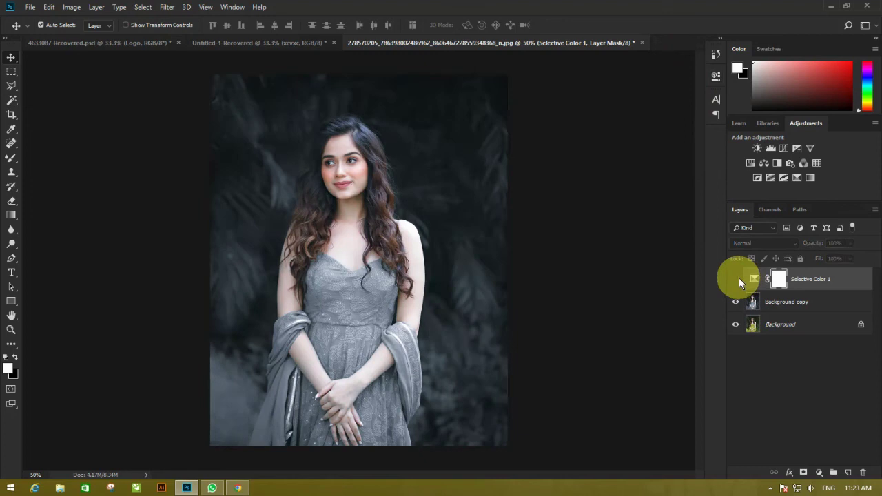
click(739, 278)
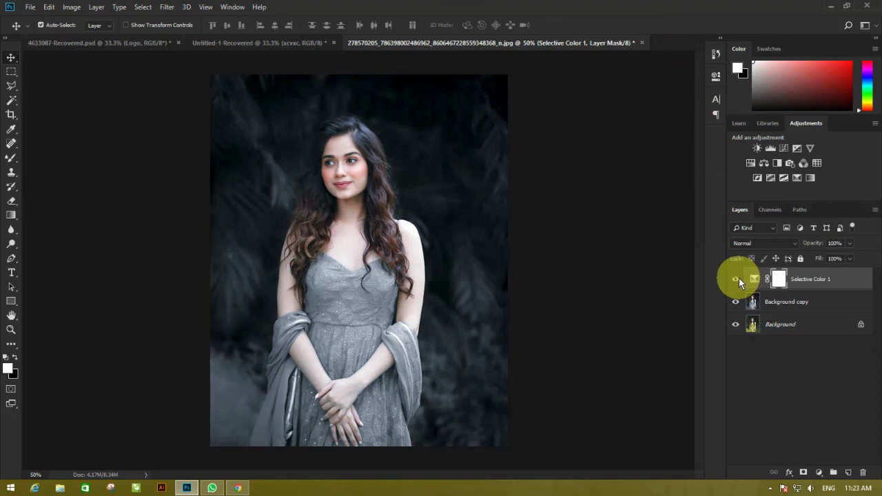
click(792, 301)
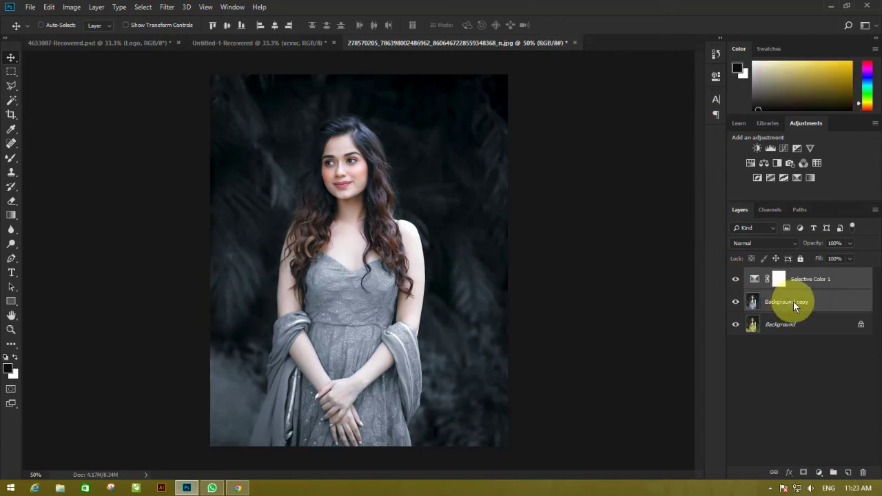
key(ctrl+e)
click(738, 278)
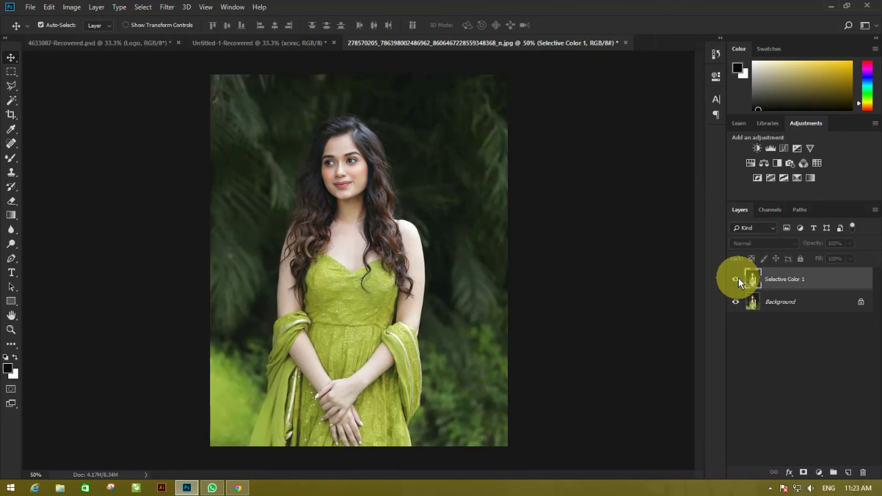
click(738, 278)
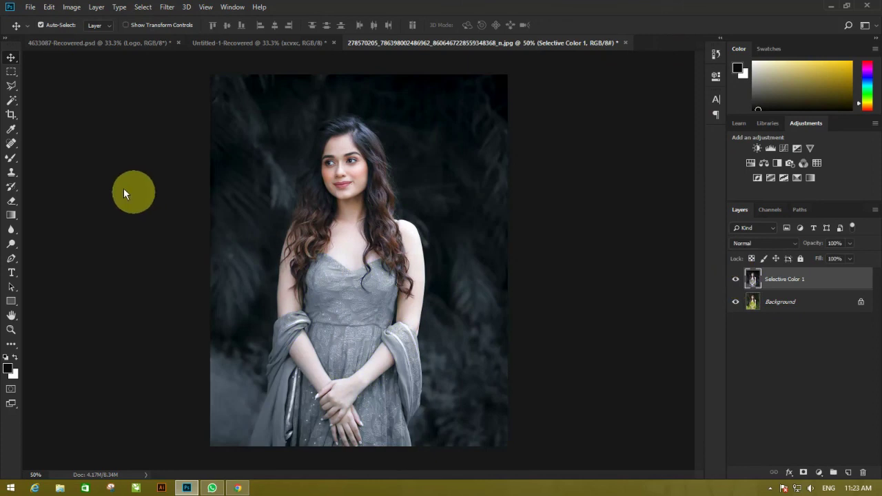
right_click(12, 231)
Select the Blur tool and give it a soft, 0% hardness brush sized to 400 px.
click(41, 230)
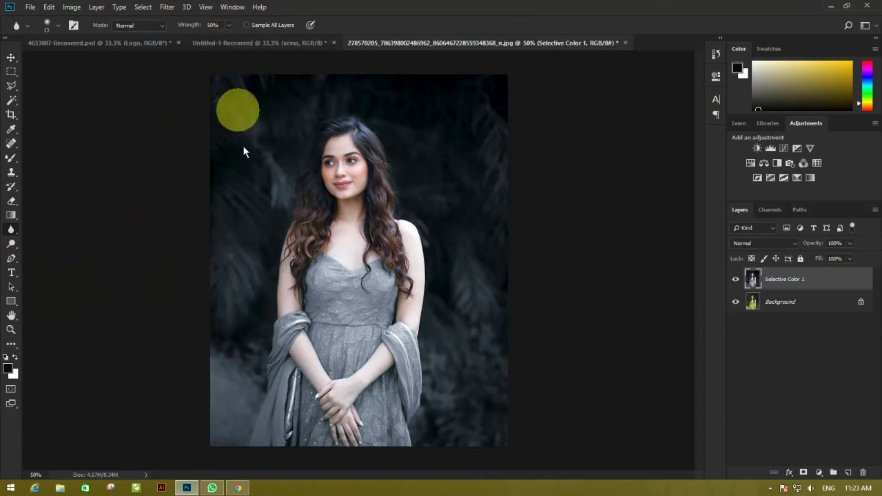
right_click(237, 221)
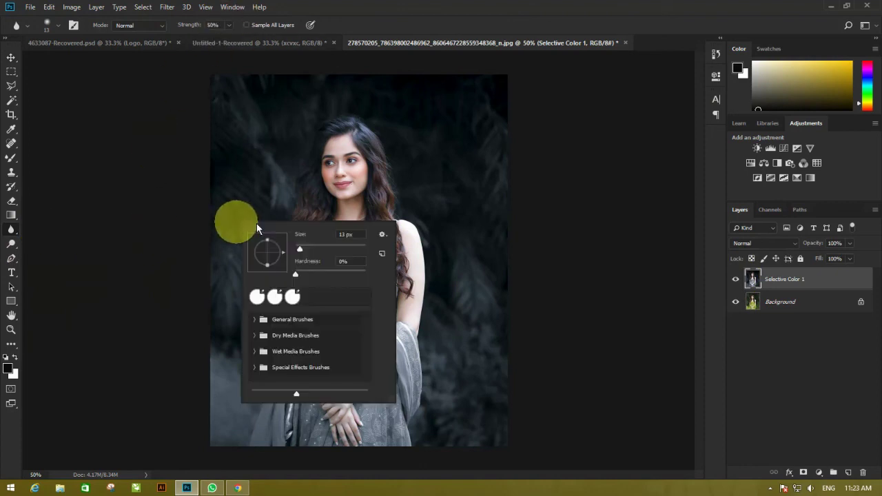
click(328, 246)
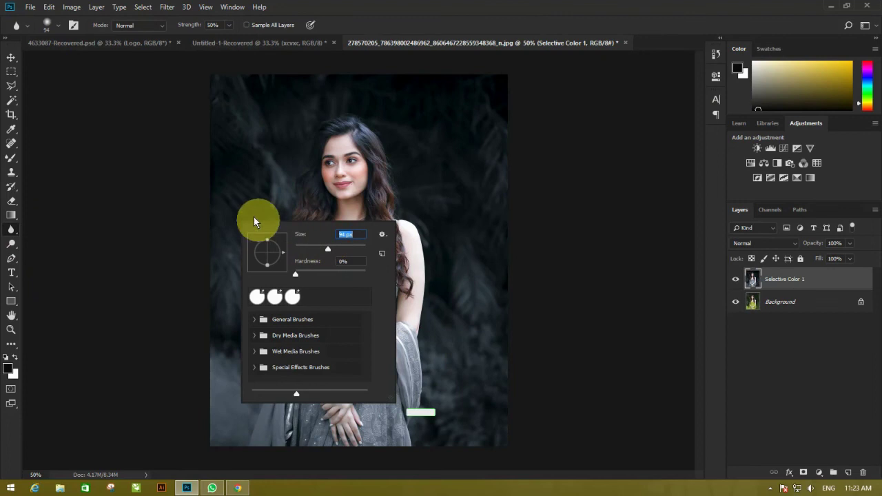
key(Return)
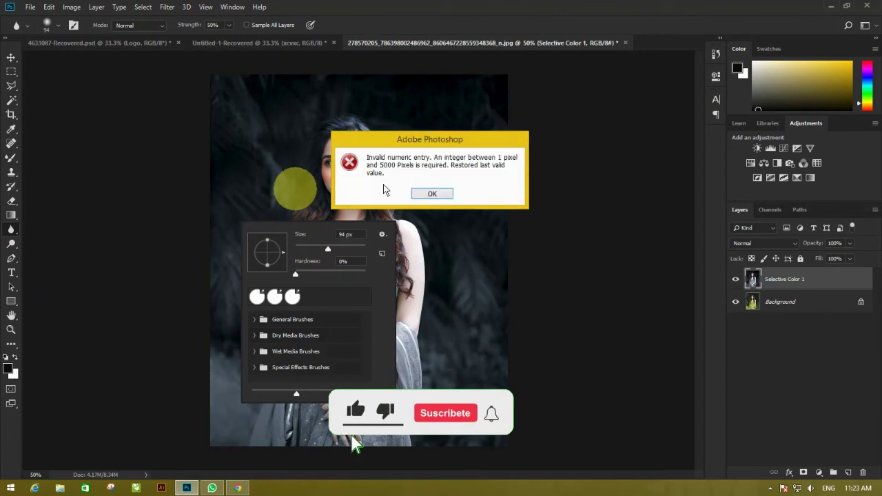
click(432, 193)
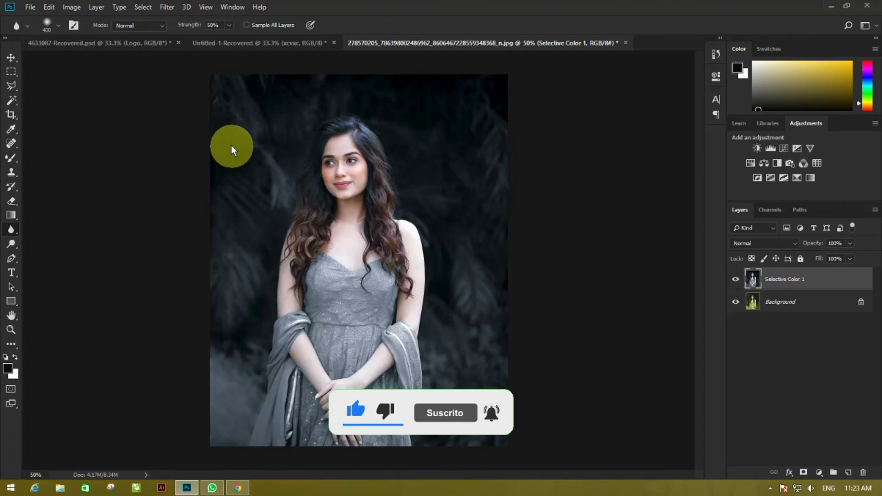
key(bracketleft)
key(bracketleft)
key(bracketleft)
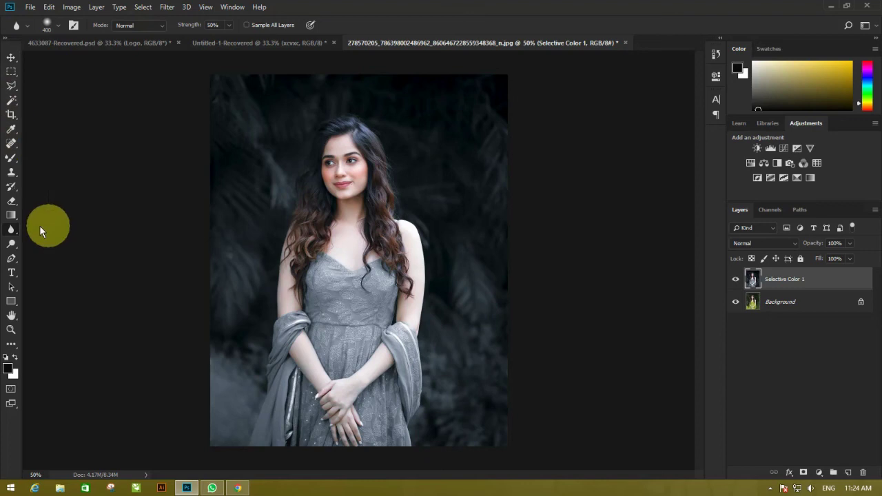
Sharpen the hair, face and neck with a 100 px Sharpen Tool brush.
drag(23, 235, 45, 239)
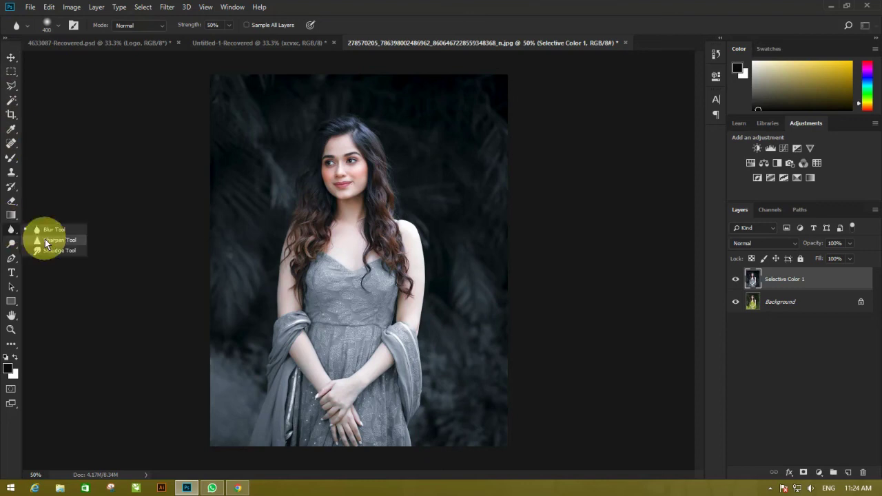
key(bracketright)
key(bracketright)
key(bracketright)
key(bracketright)
key(bracketright)
key(bracketright)
key(bracketright)
key(bracketright)
key(bracketright)
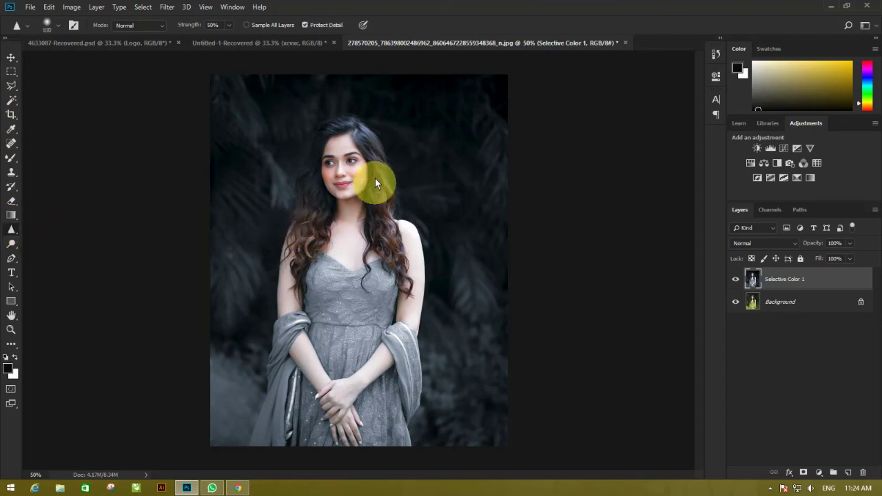
mouse_move(373, 158)
mouse_down()
mouse_move(372, 180)
mouse_move(318, 178)
mouse_up()
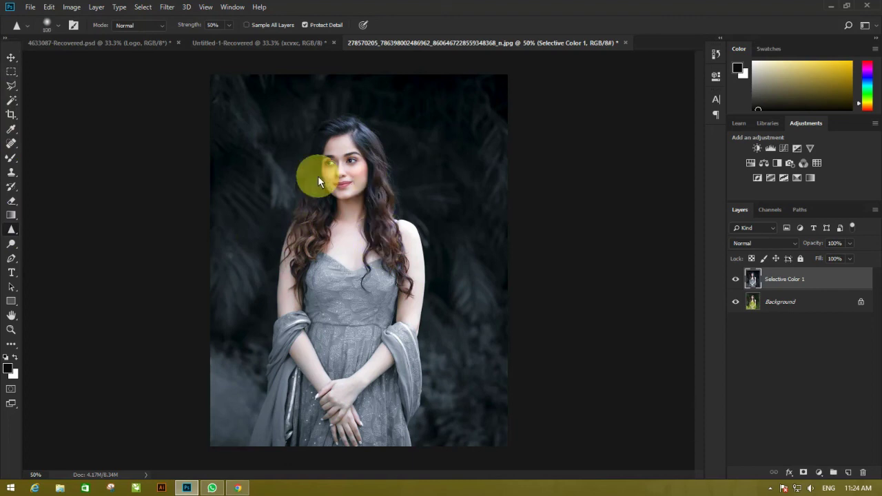
mouse_move(308, 246)
mouse_down()
mouse_move(347, 118)
mouse_move(354, 142)
mouse_move(388, 173)
mouse_move(577, 290)
mouse_up()
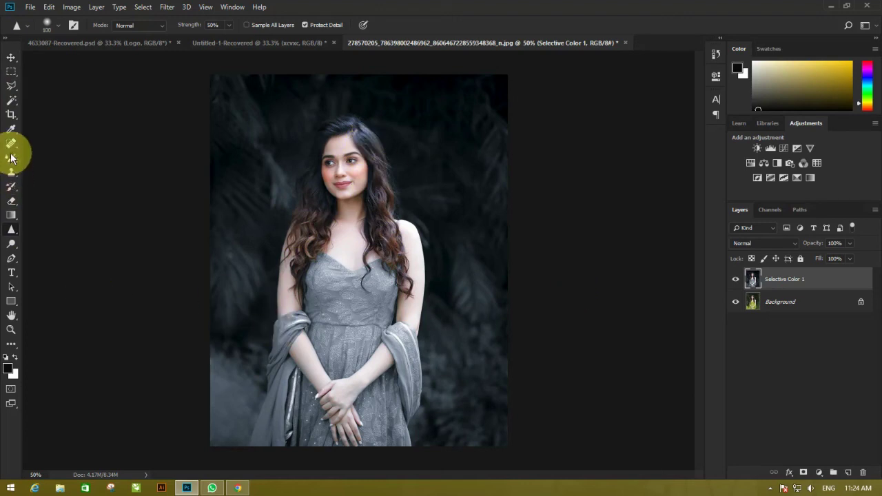
Choose the Mixer Brush Tool and set its Wet value to 30%.
drag(11, 157, 54, 189)
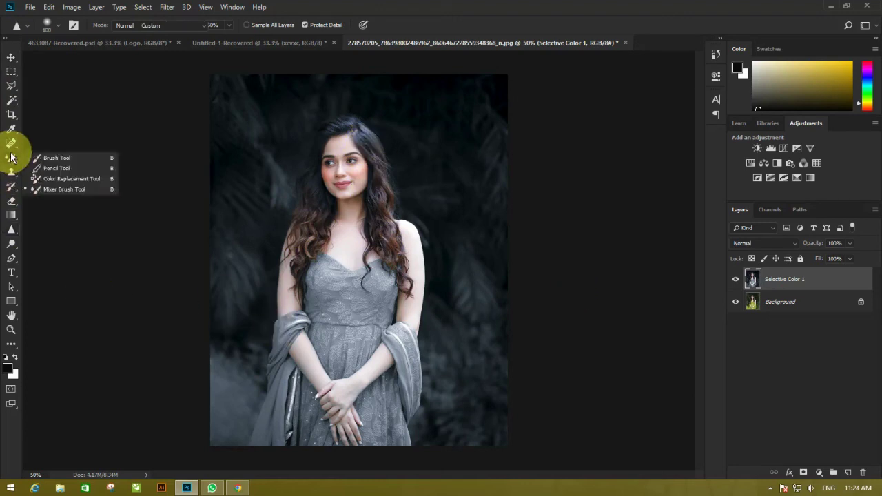
click(76, 189)
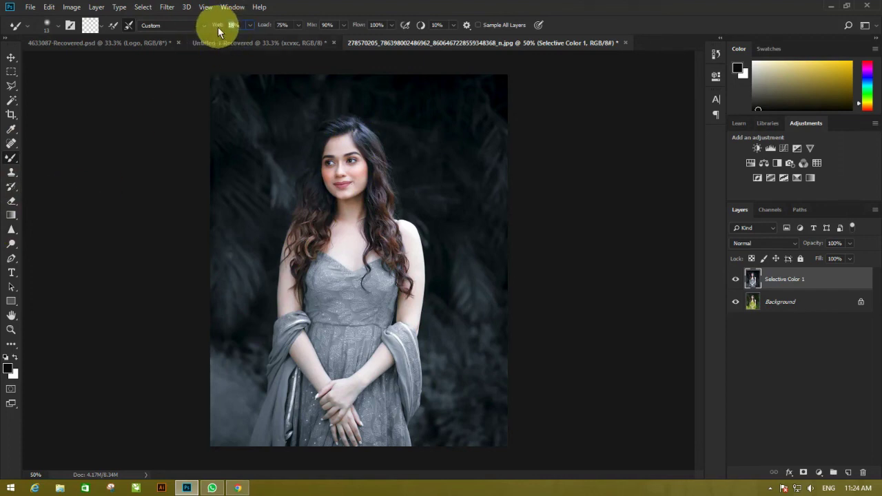
text(30)
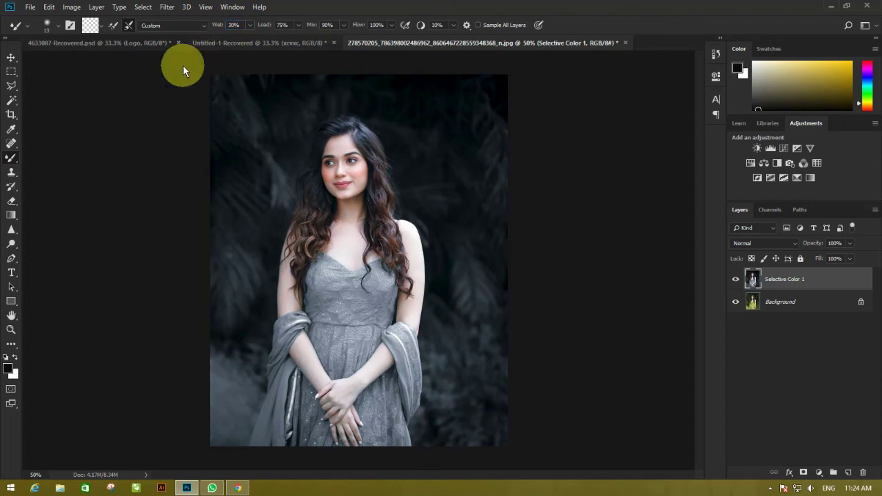
Zoom to 100% and smooth the forehead, nose, chin and cheek with a larger Mixer Brush.
key(ctrl+plus)
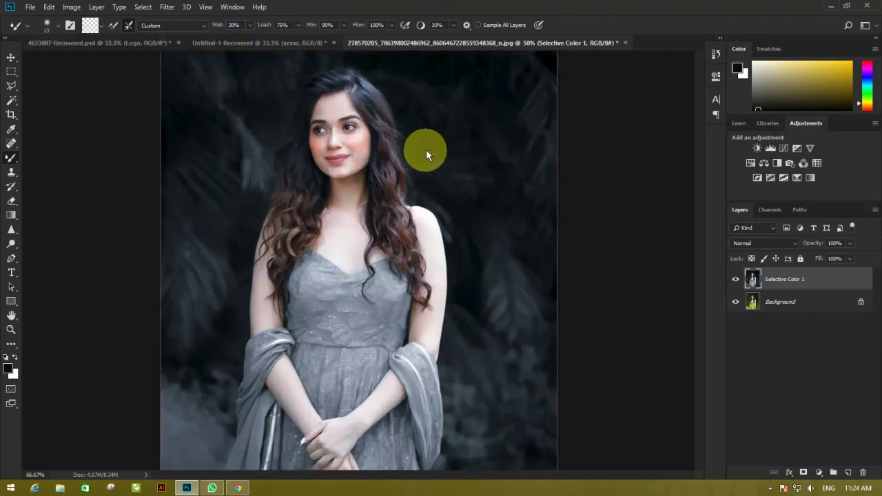
scroll(427, 175, up, 2)
key(ctrl+plus)
scroll(428, 228, up, 3)
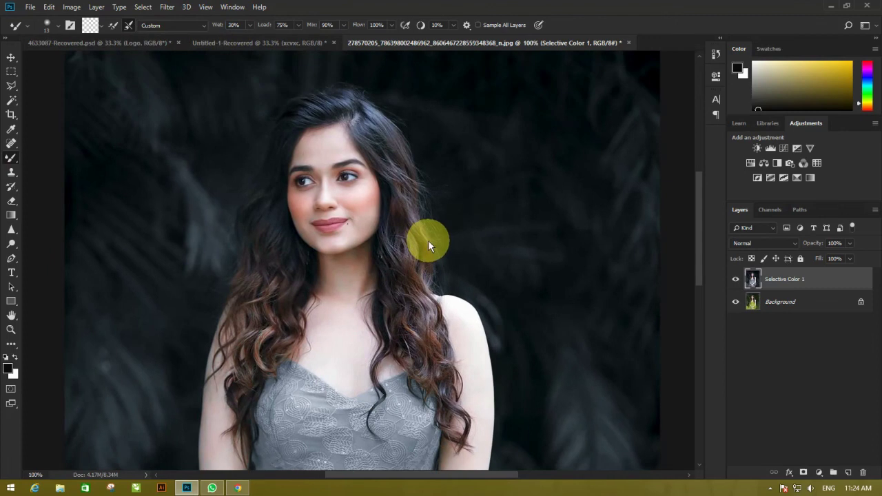
key(bracketright)
key(bracketright)
key(bracketright)
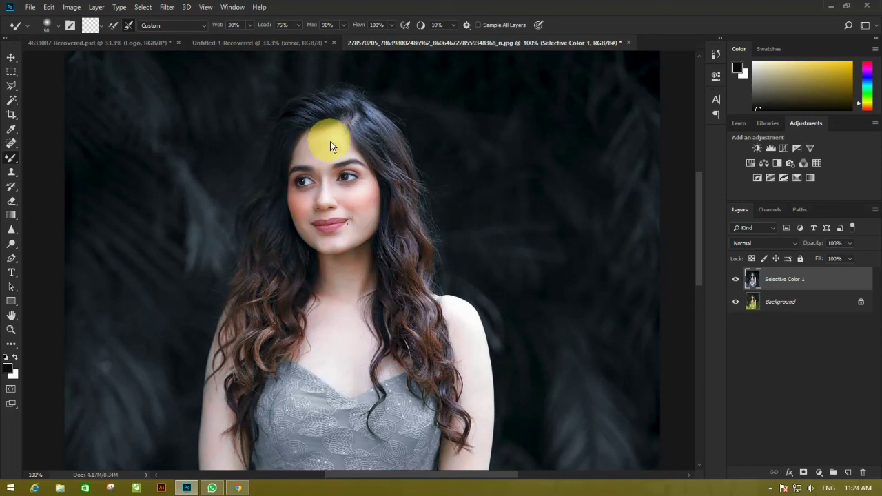
drag(326, 146, 336, 202)
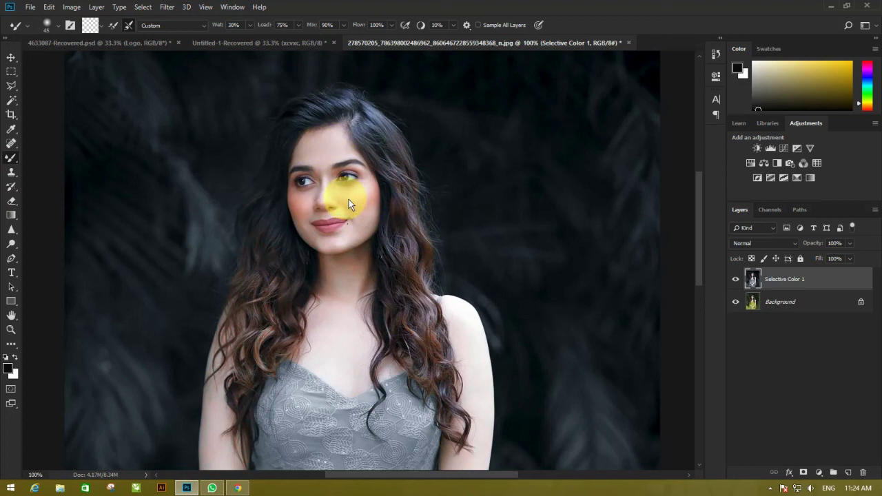
mouse_move(369, 202)
mouse_down()
mouse_move(363, 232)
mouse_move(323, 246)
mouse_move(300, 207)
mouse_up()
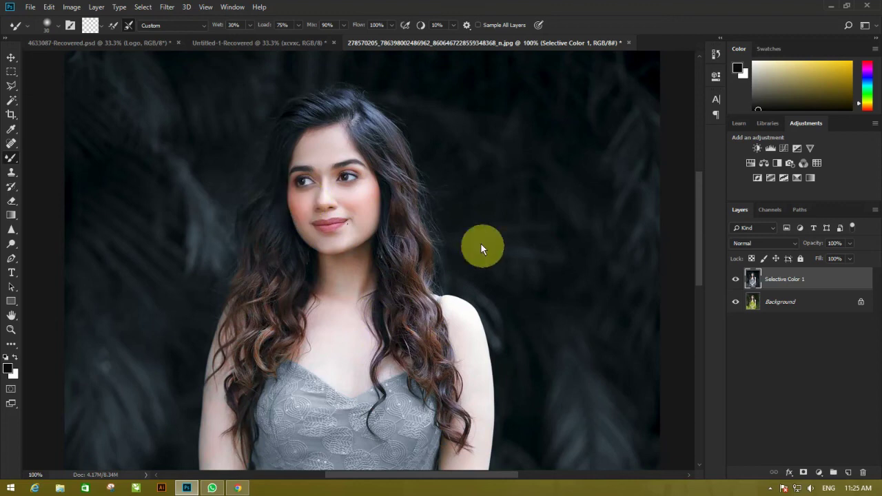
Enlarge the Mixer Brush further and blend the skin over the shoulders, arms and hands.
key(bracketright)
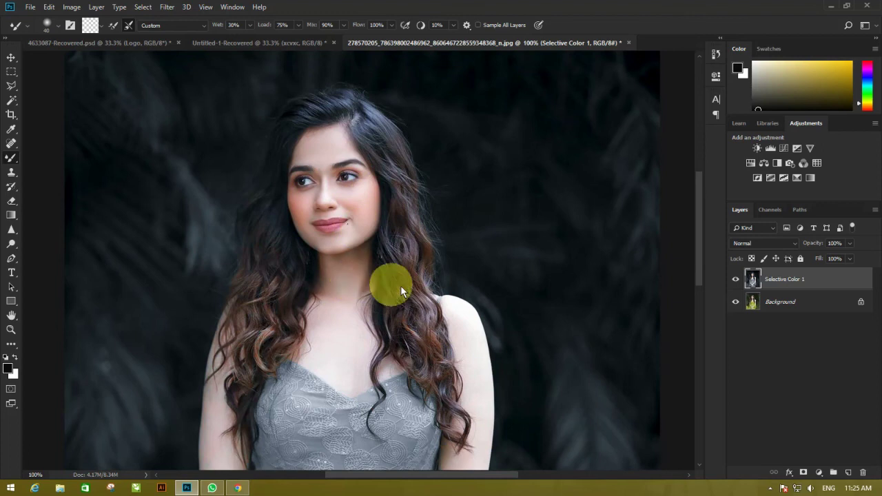
drag(401, 285, 403, 225)
key(bracketright)
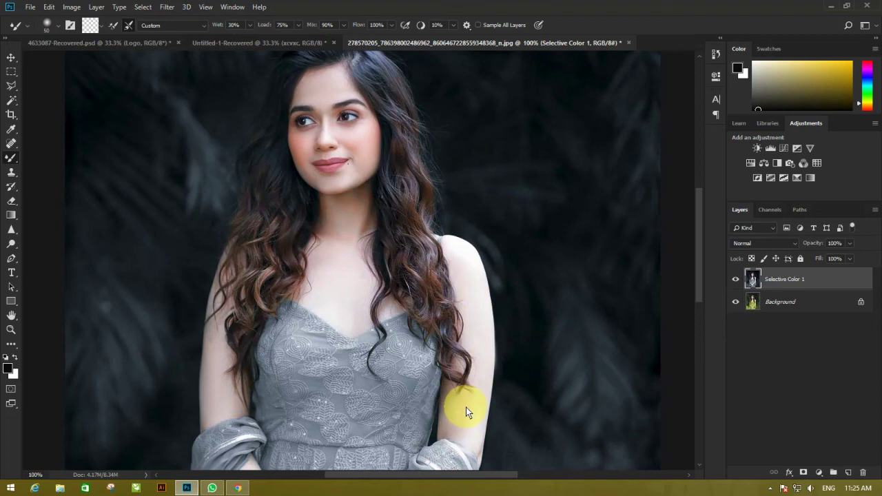
mouse_move(464, 405)
mouse_down()
mouse_move(445, 250)
mouse_move(448, 317)
mouse_up()
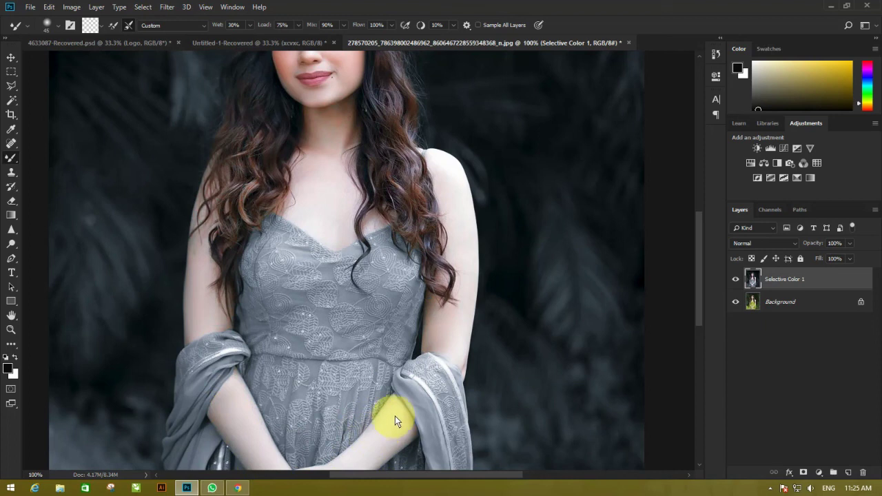
Zoom out to the whole portrait and add a Bevel & Emboss effect to Selective Color 1.
key(ctrl+minus)
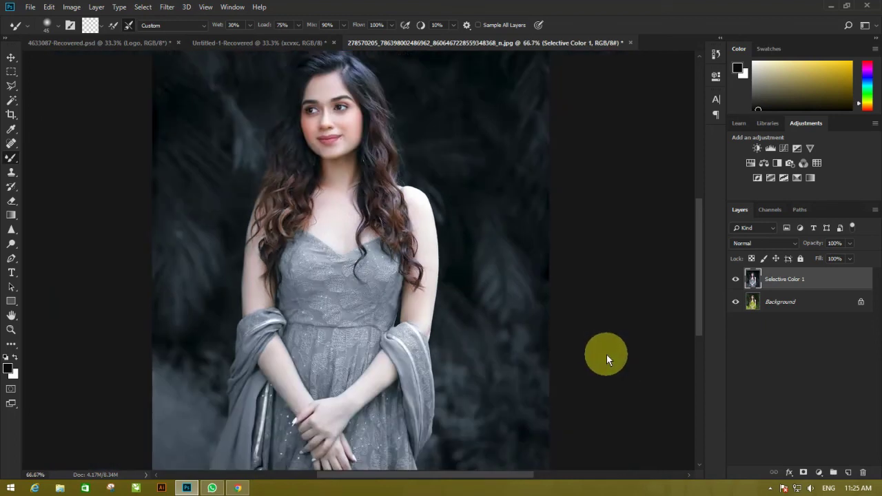
key(ctrl+minus)
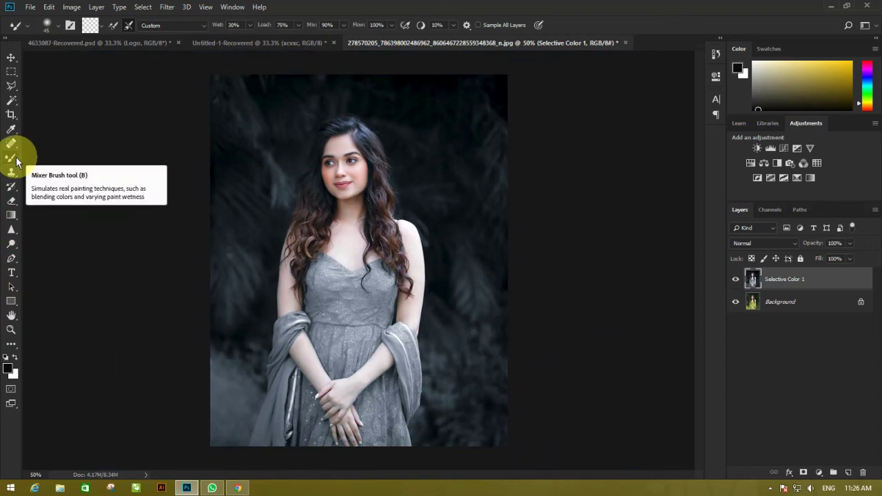
click(789, 473)
click(806, 387)
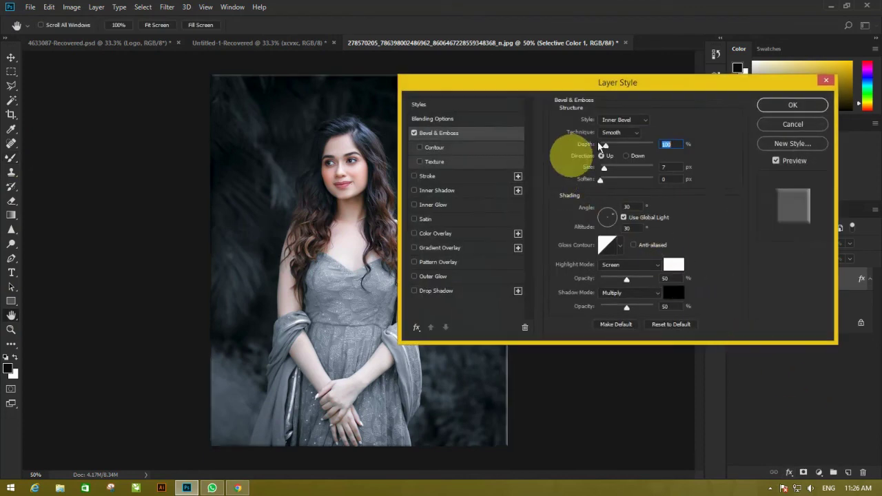
Change the bevel style to Outer Bevel, add a 1 px inside white Stroke, and apply.
click(630, 121)
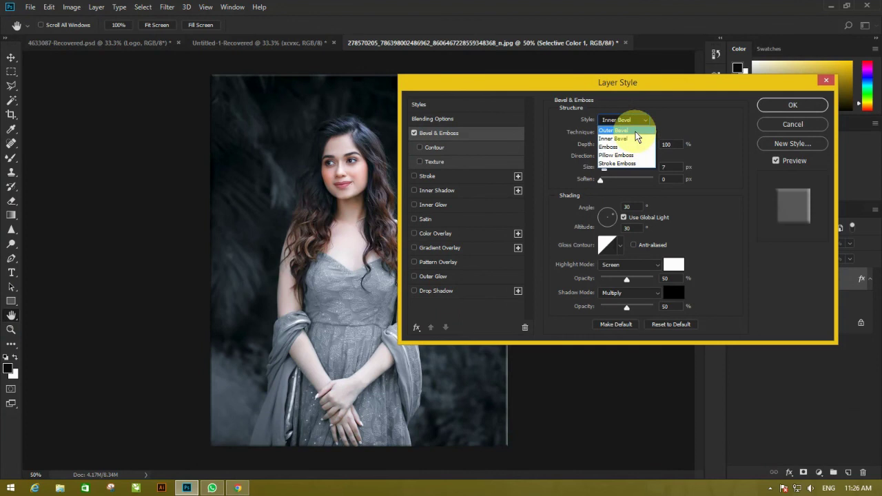
click(635, 130)
click(638, 124)
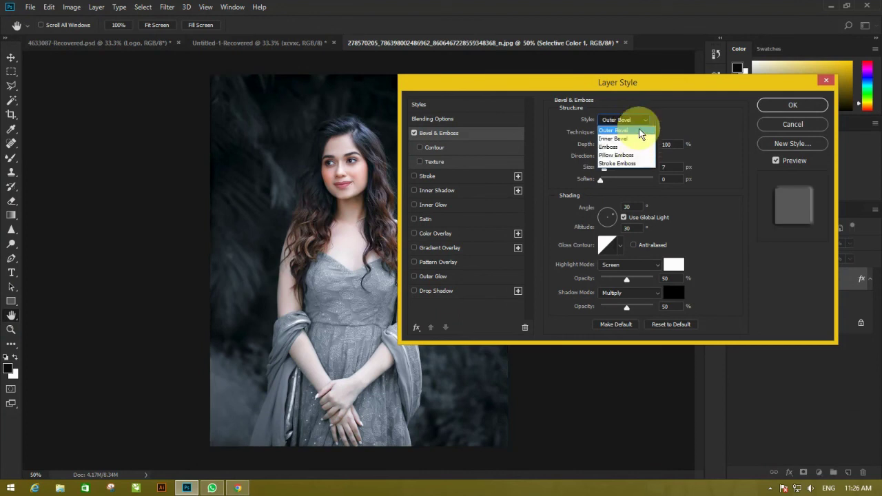
click(468, 177)
click(449, 176)
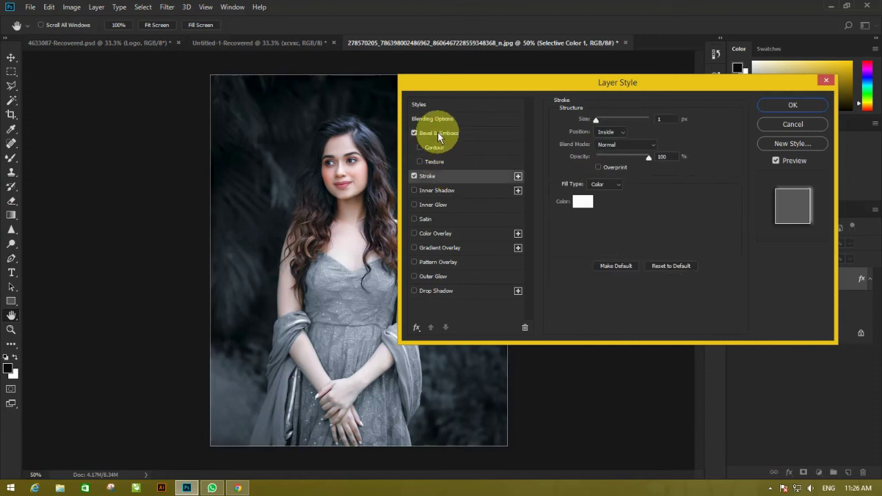
click(439, 133)
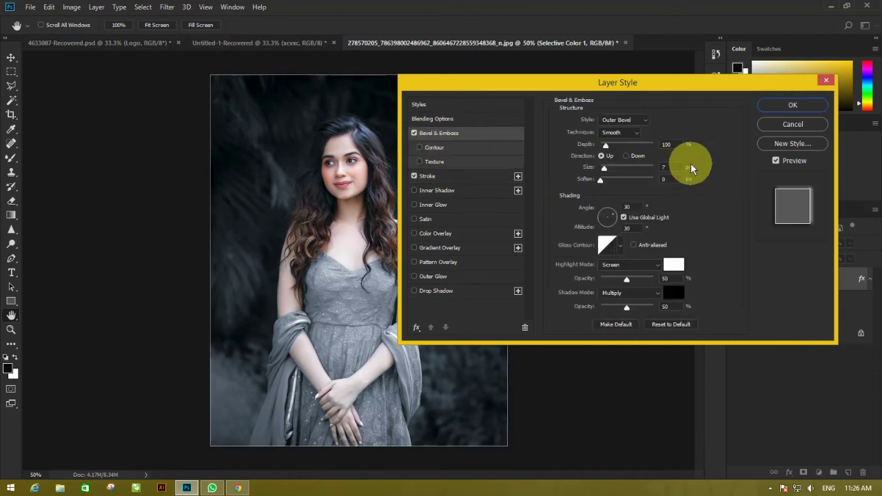
click(478, 178)
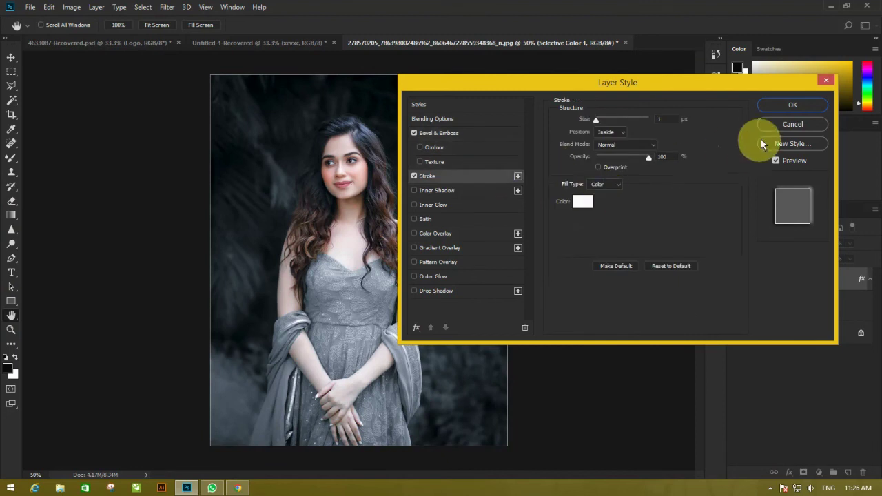
click(782, 106)
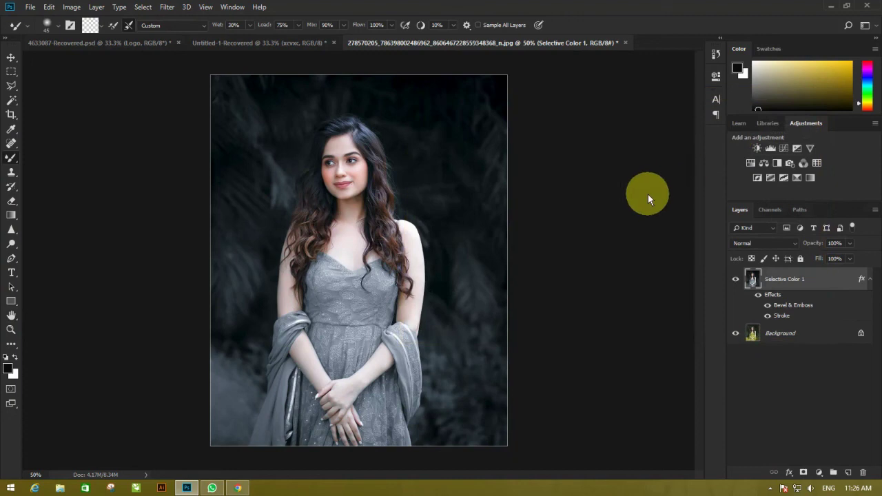
click(733, 278)
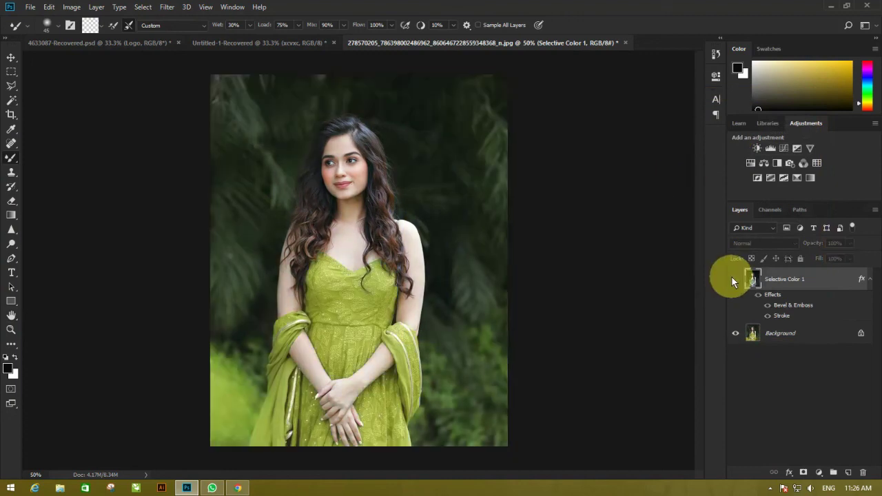
click(733, 278)
click(734, 278)
click(770, 488)
click(771, 434)
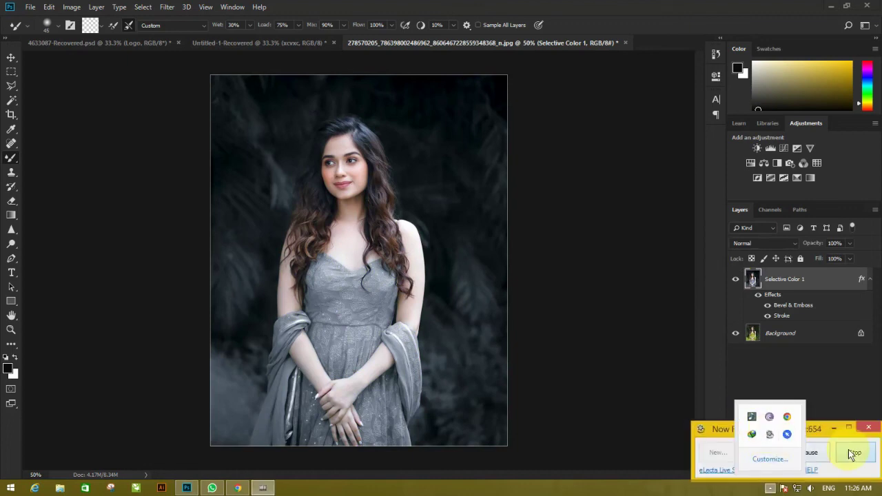